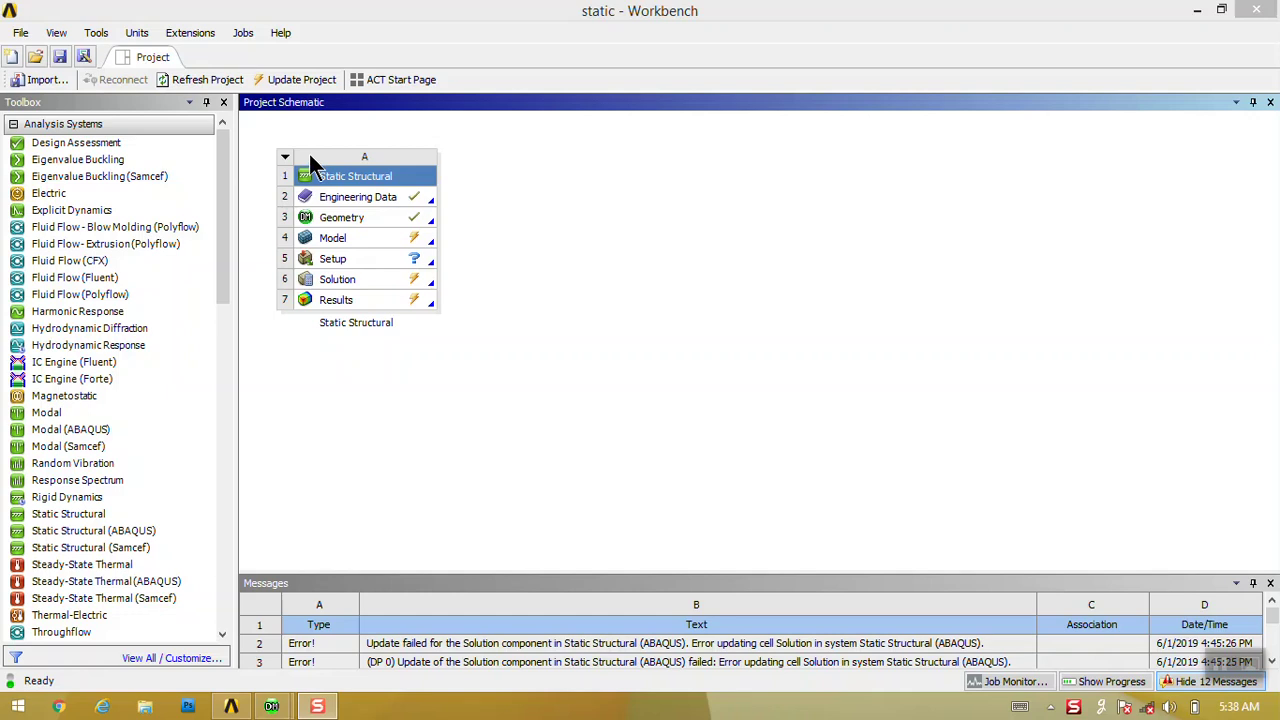
Open the context menu of the analysis system's Geometry cell, then dismiss it.
click(355, 218)
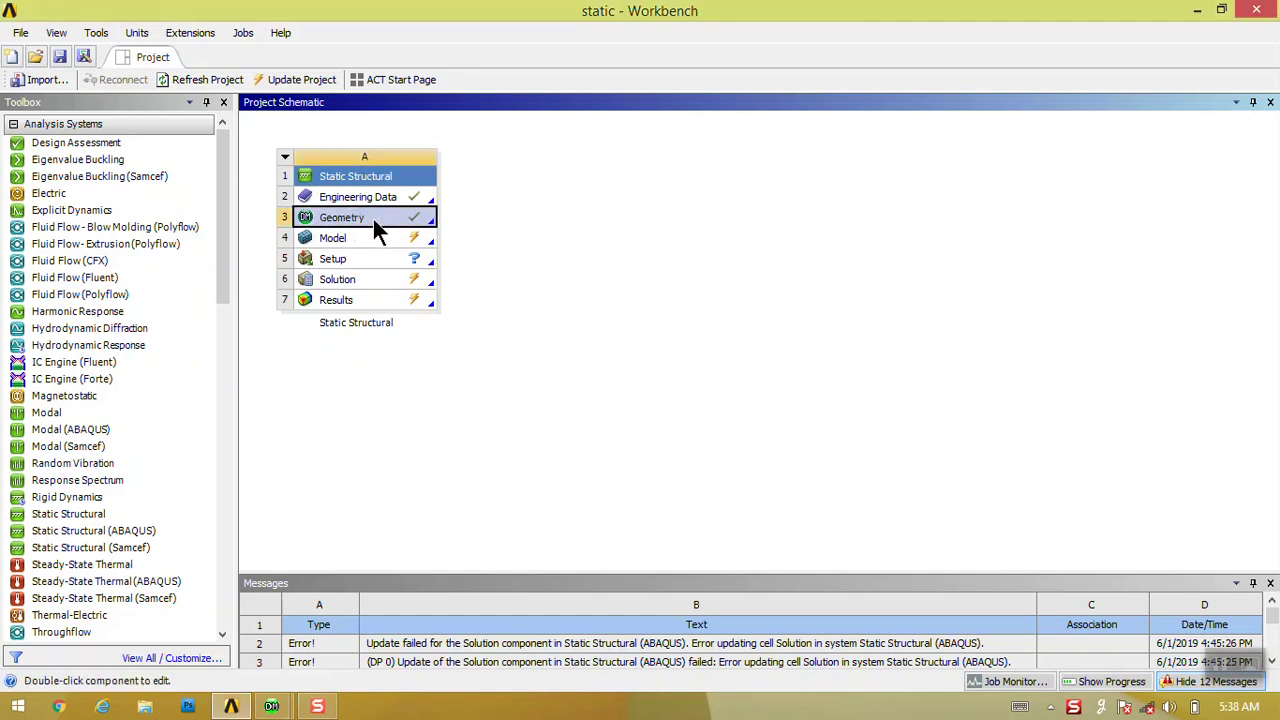
right_click(371, 217)
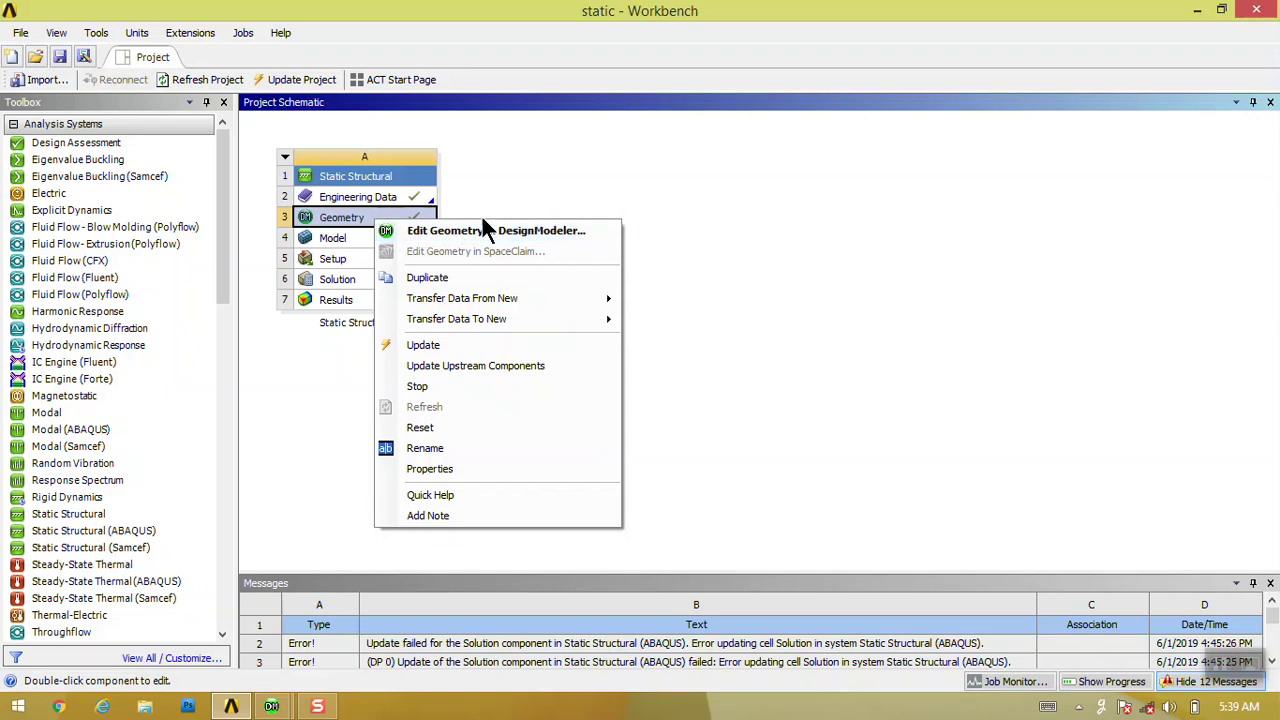
click(510, 195)
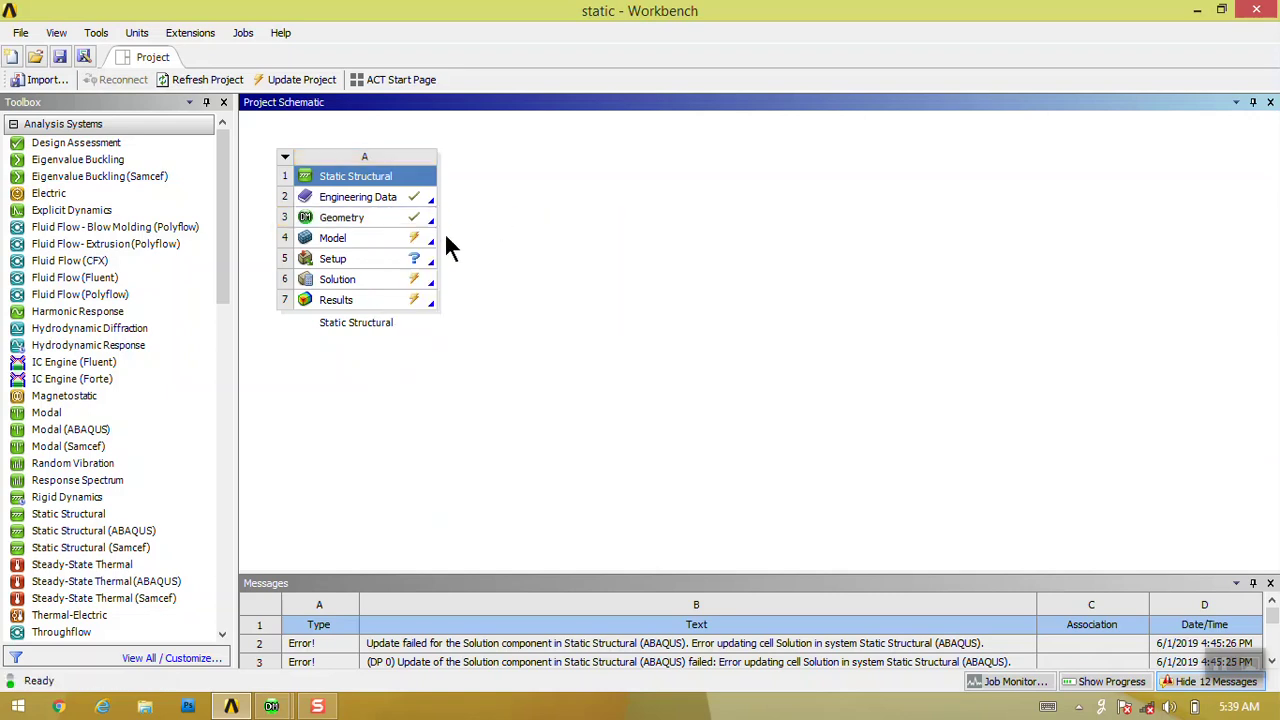
Bring Mechanical, then DesignModeler, to the front and rotate the bar into a tilted view.
click(271, 706)
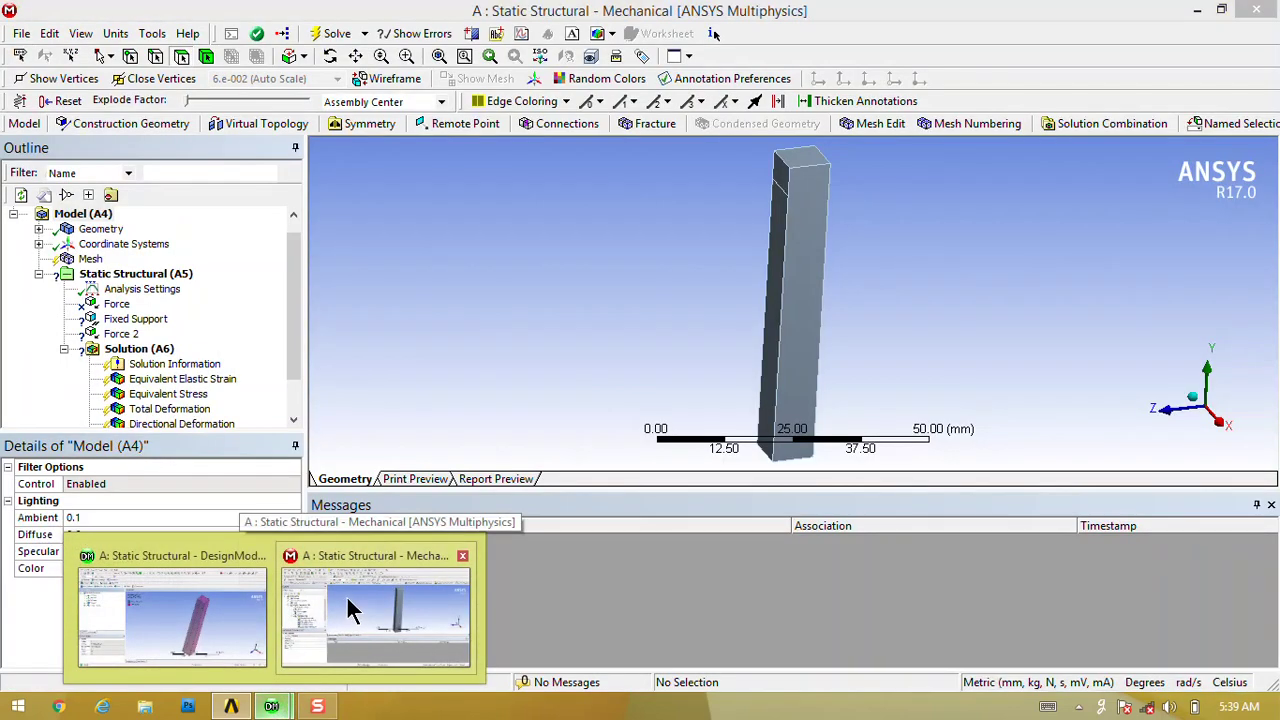
click(348, 603)
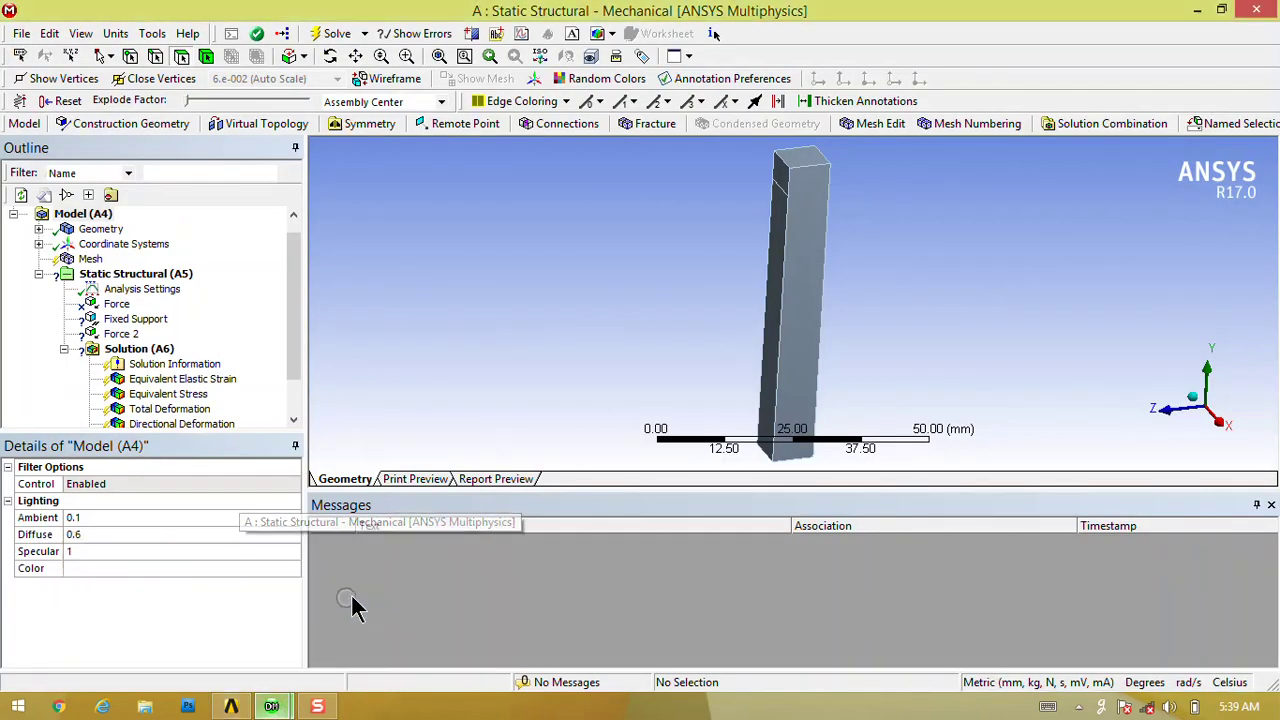
click(271, 704)
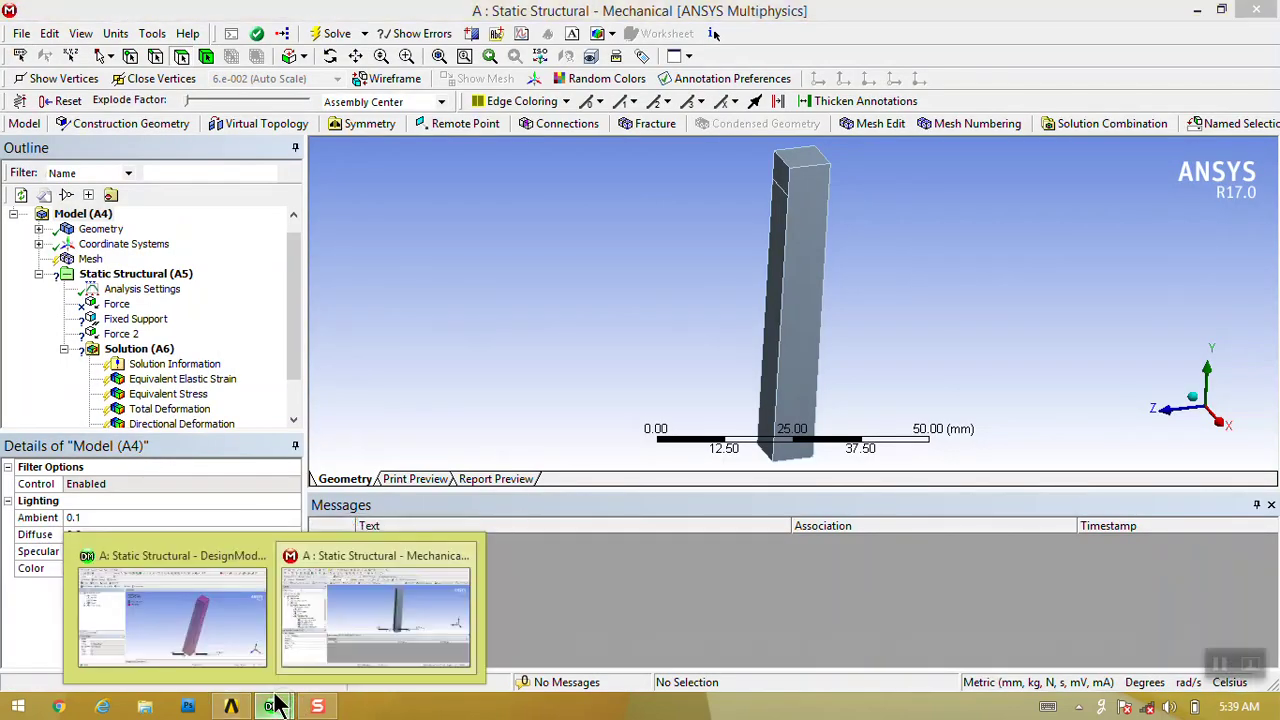
click(219, 635)
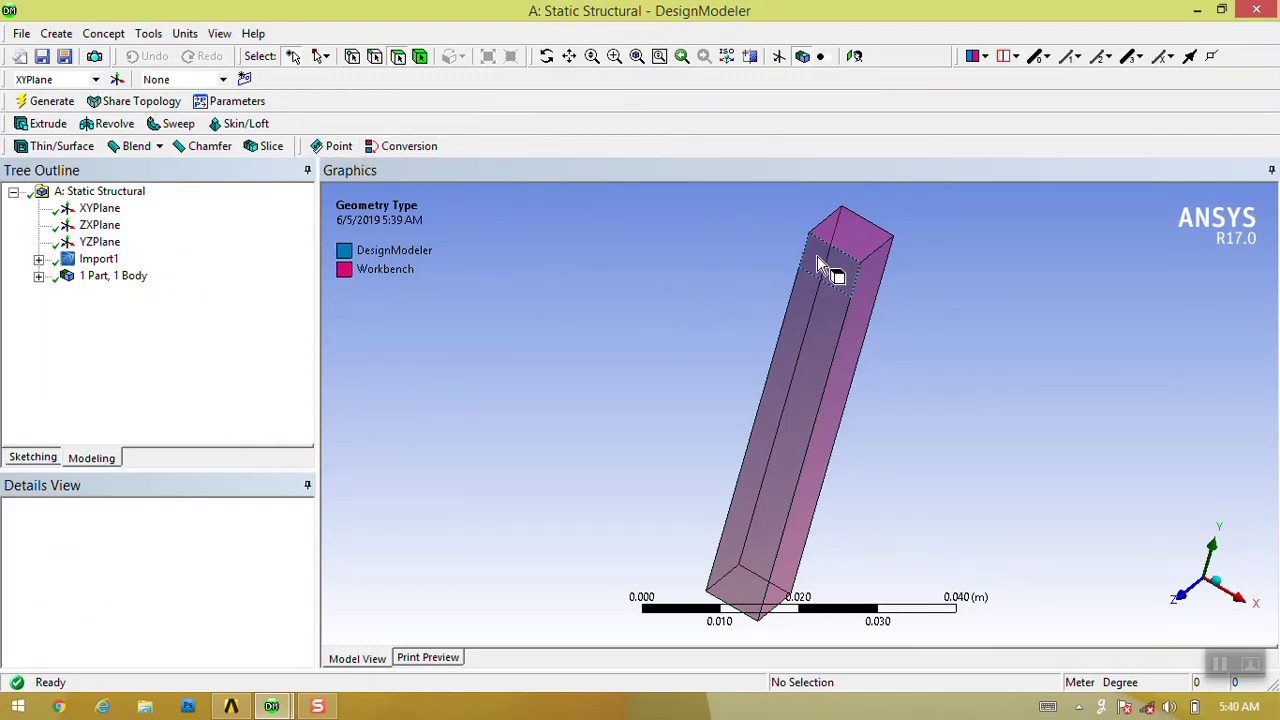
click(548, 56)
drag(617, 251, 923, 320)
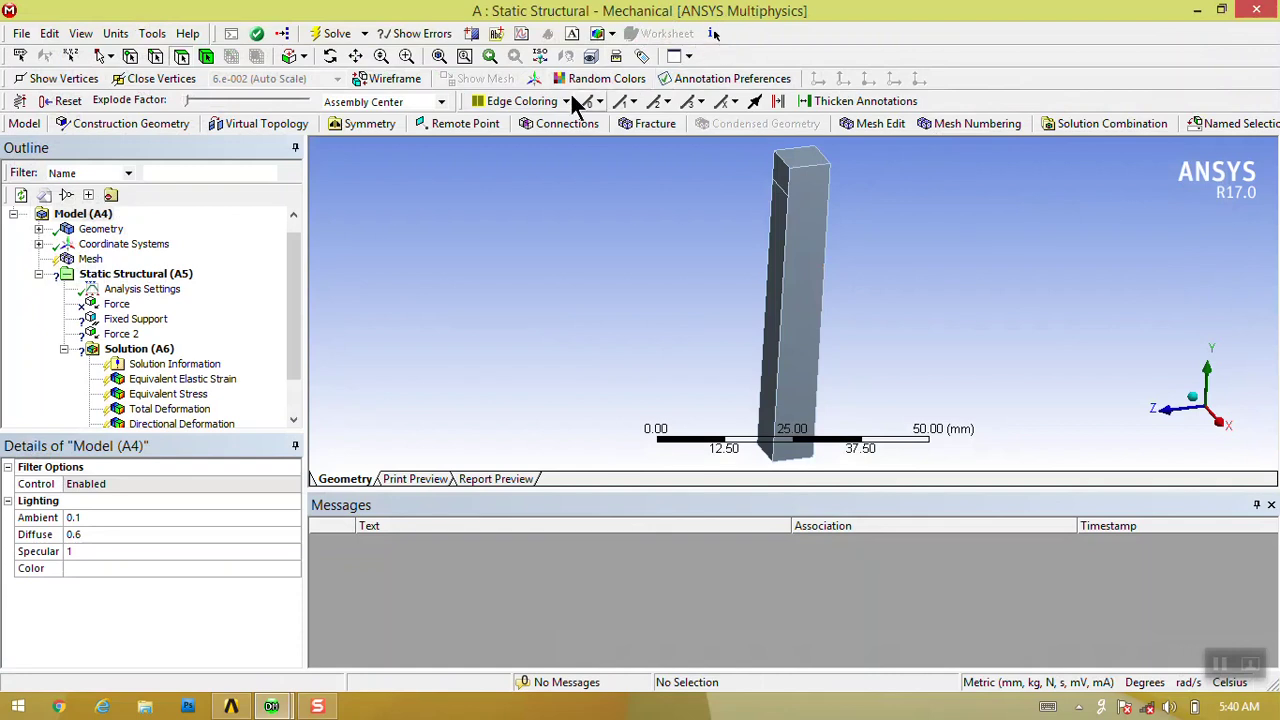
drag(294, 253, 220, 345)
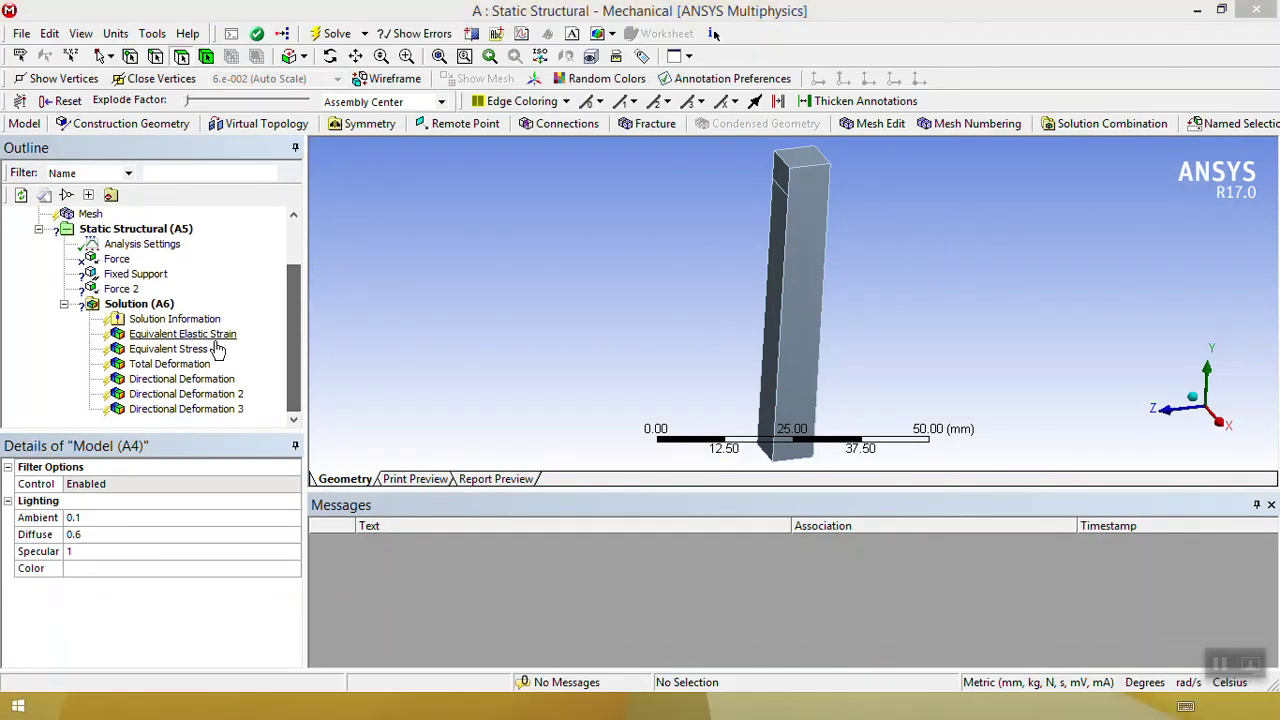
Show the Total Deformation result, then the Directional Deformation details, and close Mechanical.
click(160, 365)
click(178, 380)
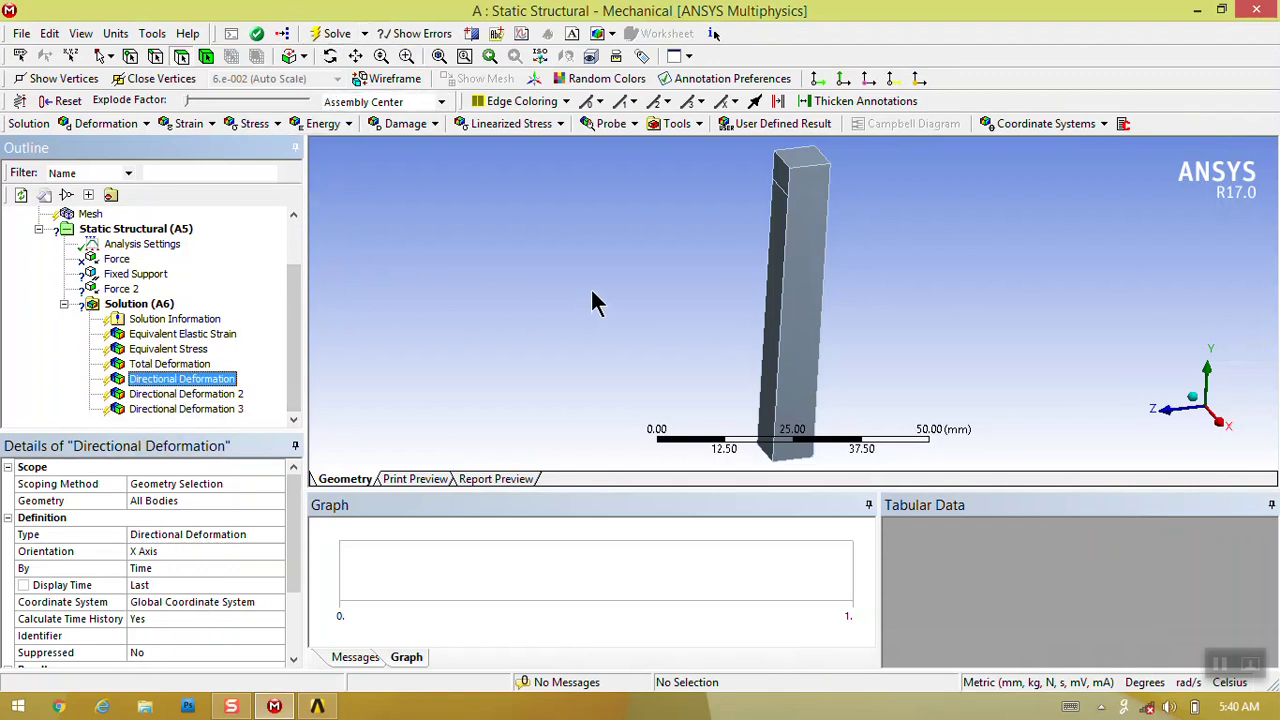
click(1253, 11)
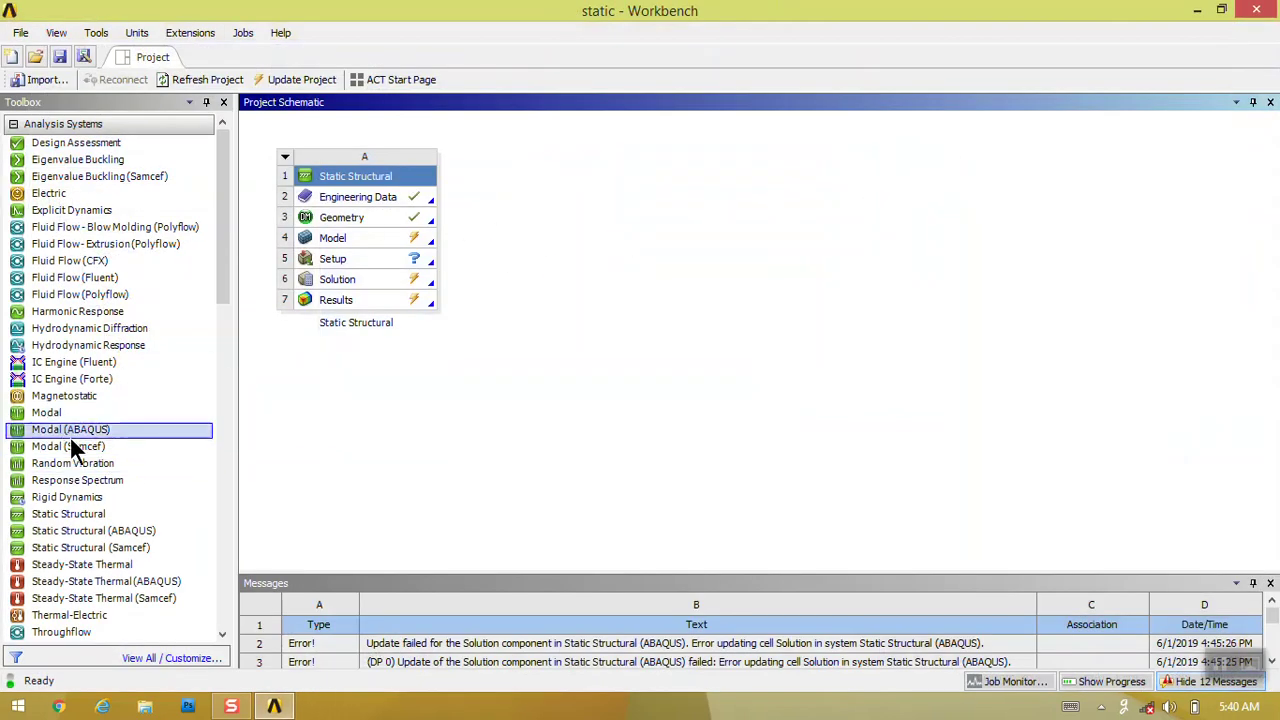
Add standalone Static Structural system B and choose New DesignModeler Geometry on cell B3.
drag(84, 514, 521, 215)
click(716, 222)
click(586, 219)
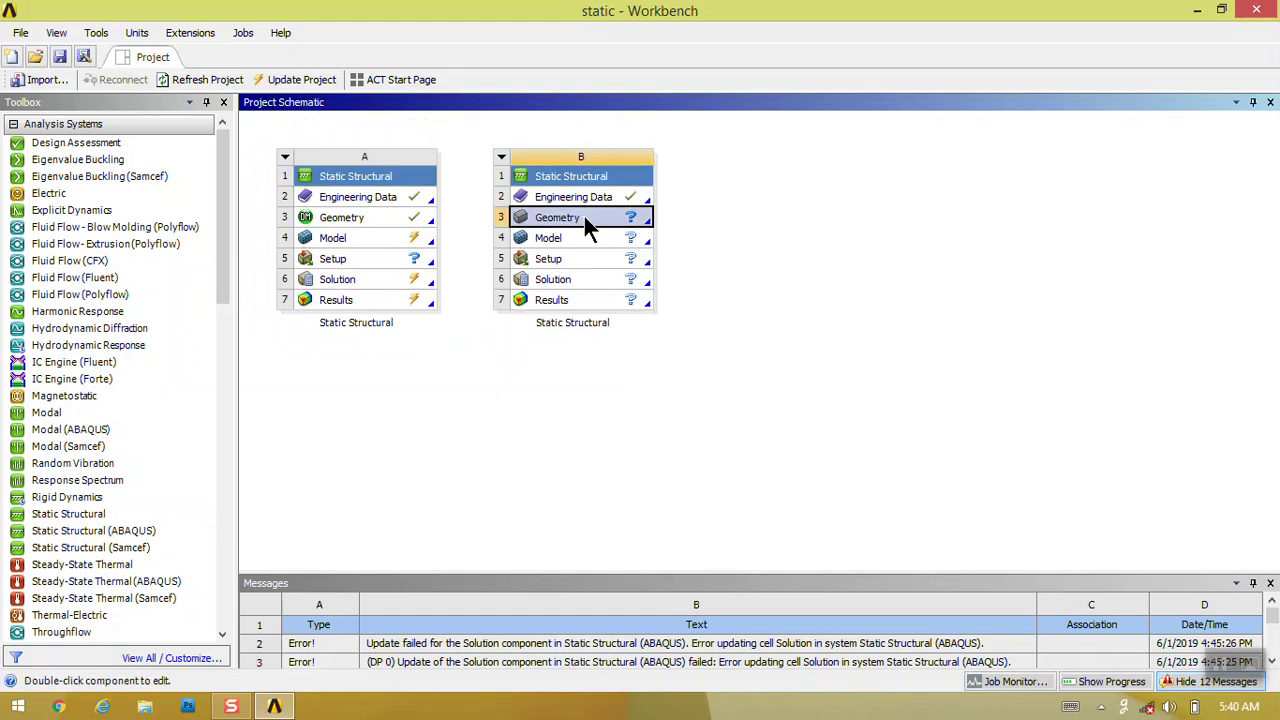
right_click(586, 219)
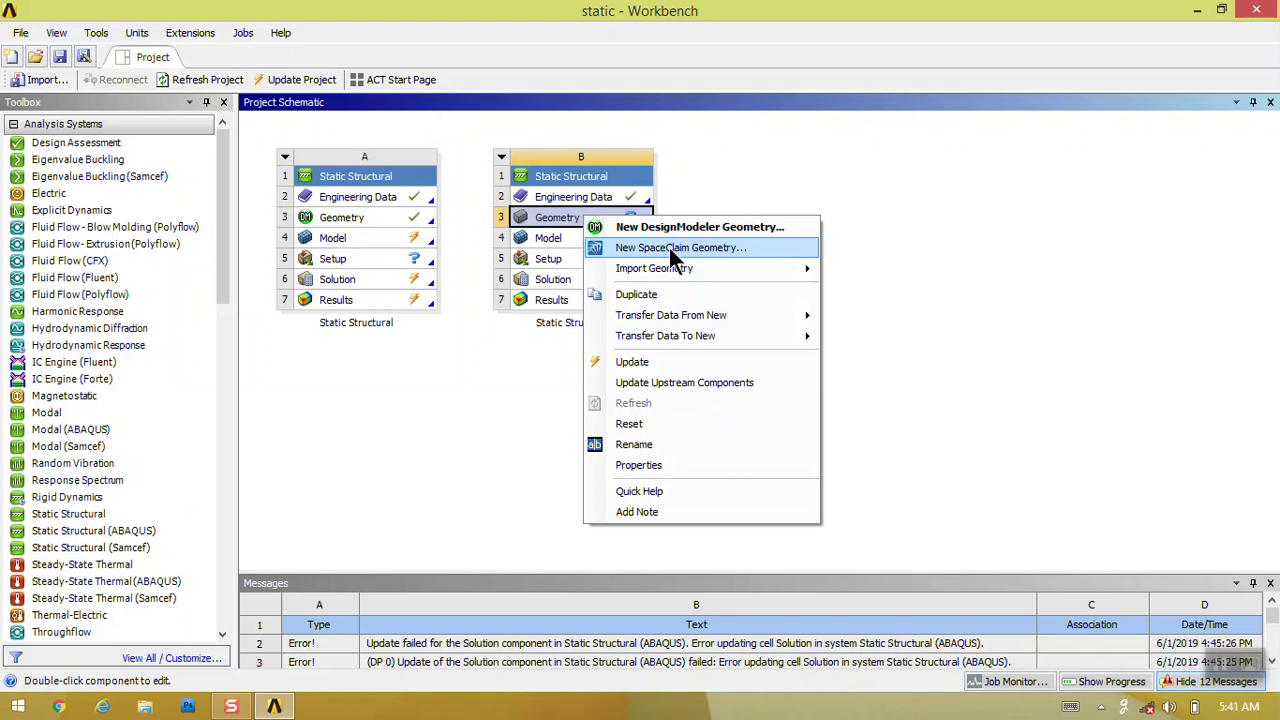
mouse_move(791, 272)
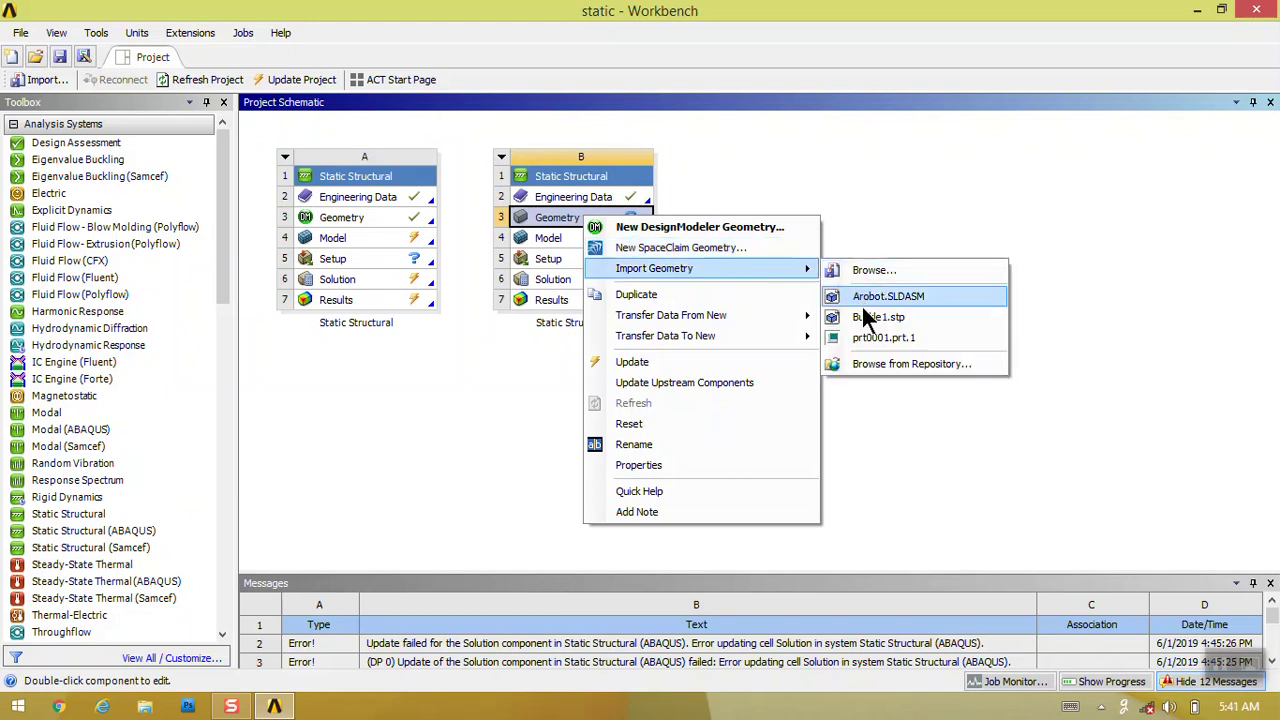
click(669, 228)
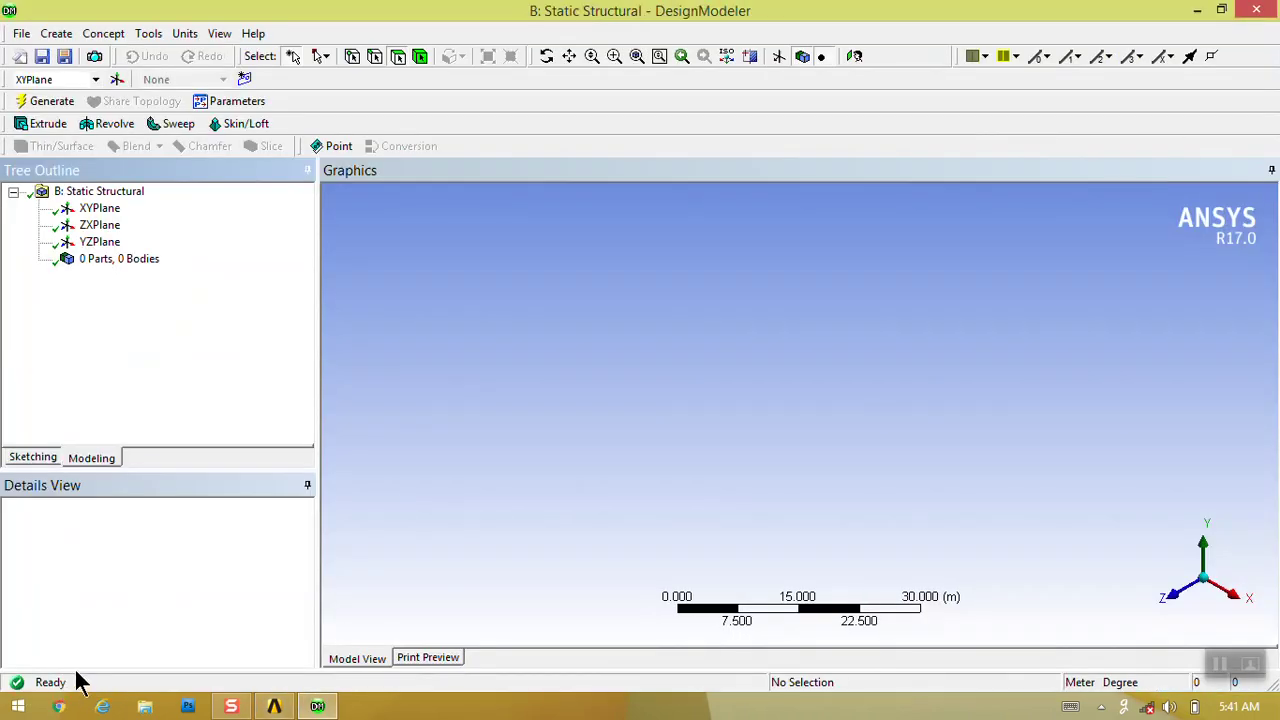
Check the Workbench window, return to the empty DesignModeler model, and switch to Sketching.
click(284, 706)
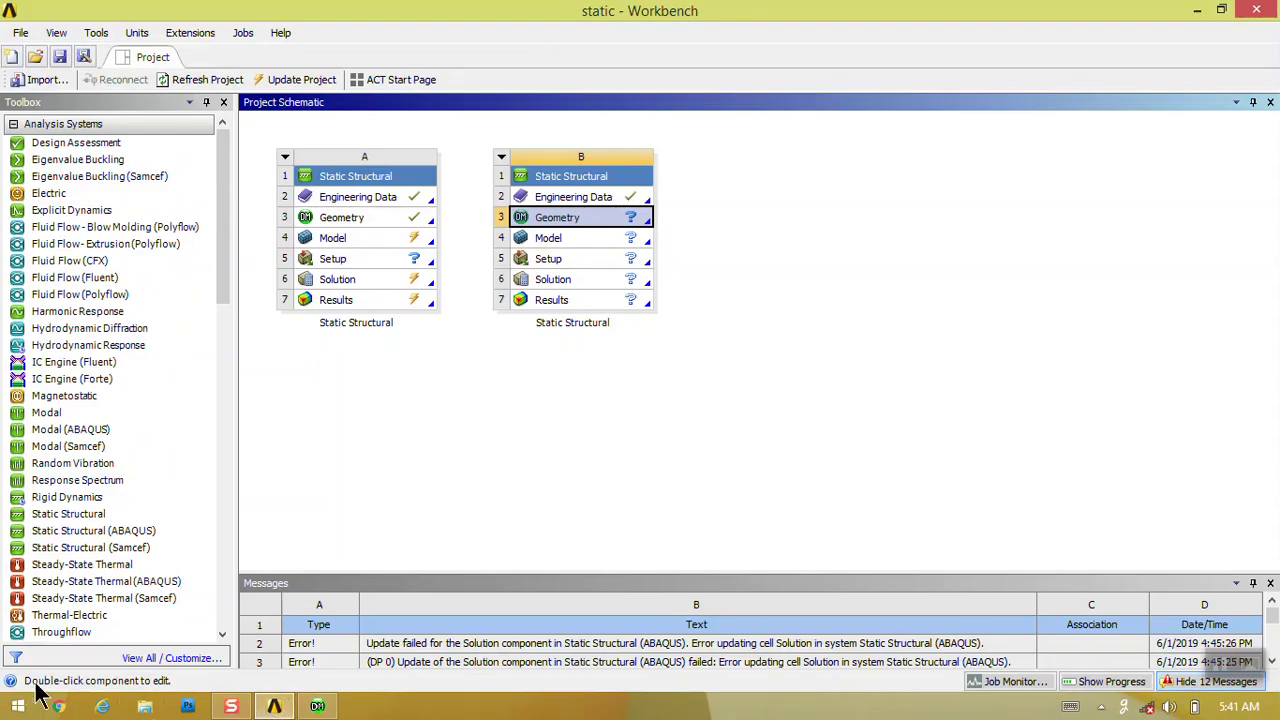
click(317, 706)
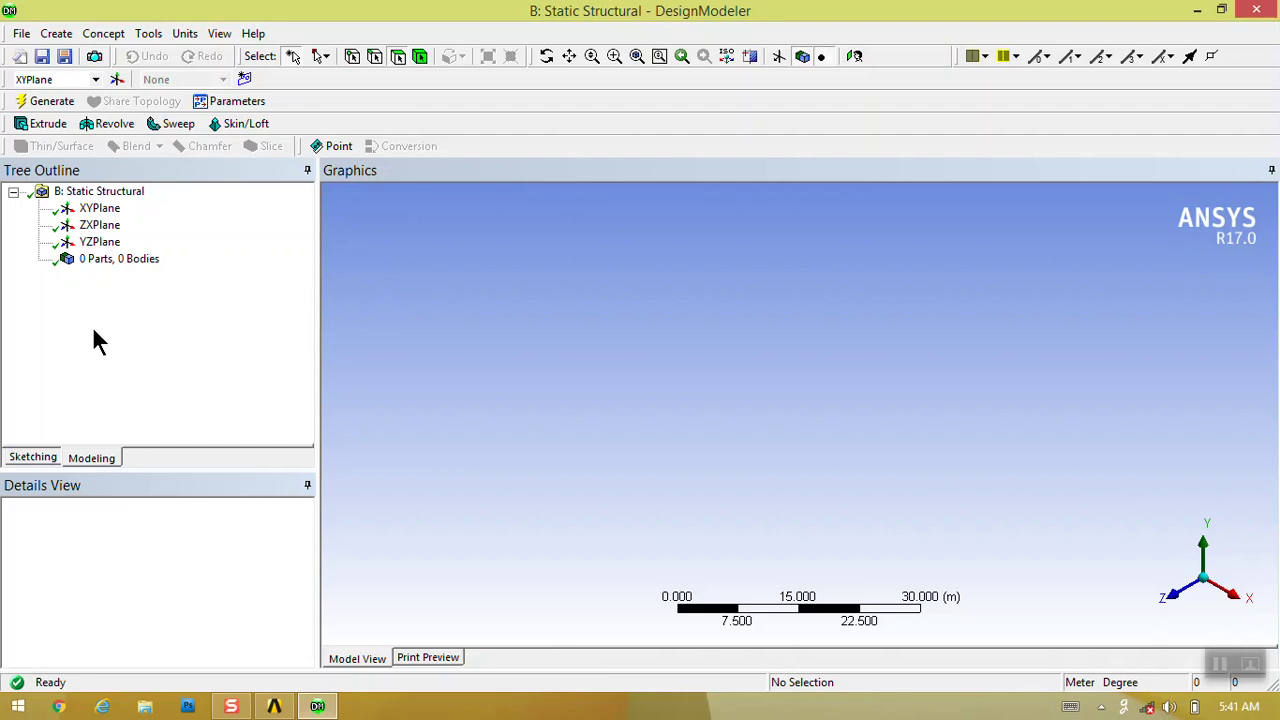
click(36, 458)
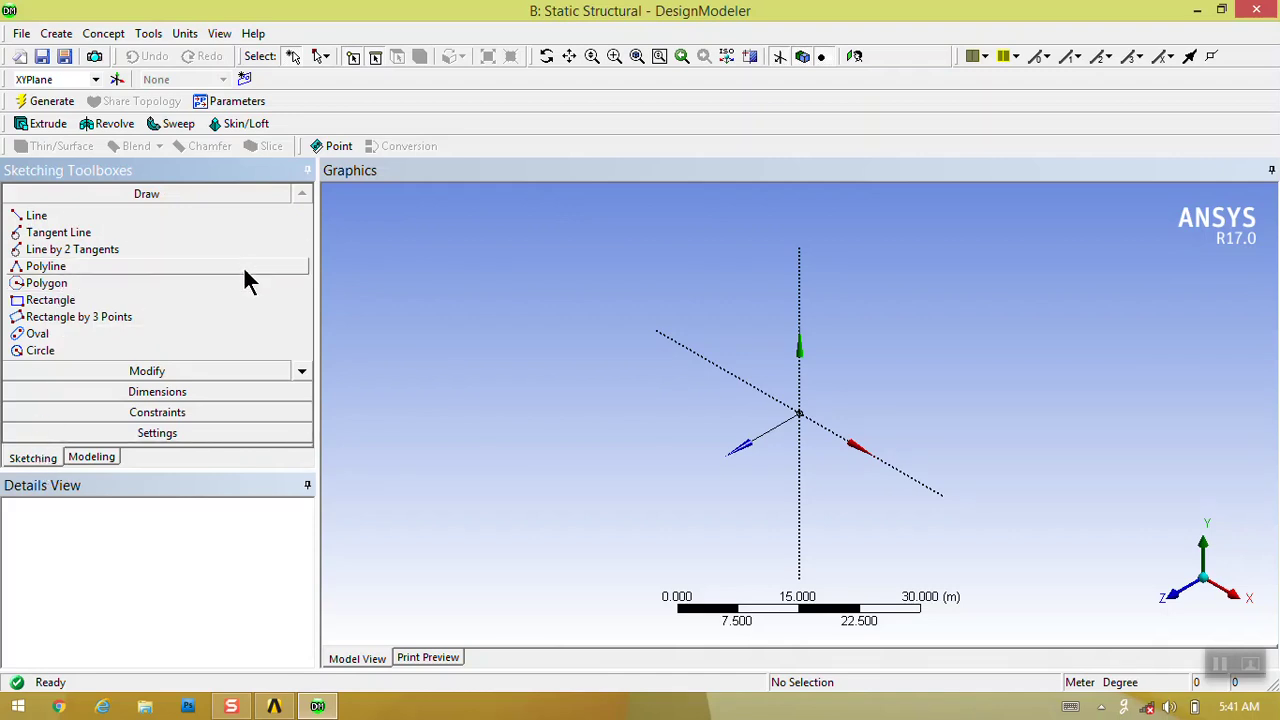
Draw a six-sided polygon centred on the origin of ZXPlane, then select the resulting Sketch1.
click(91, 458)
click(108, 226)
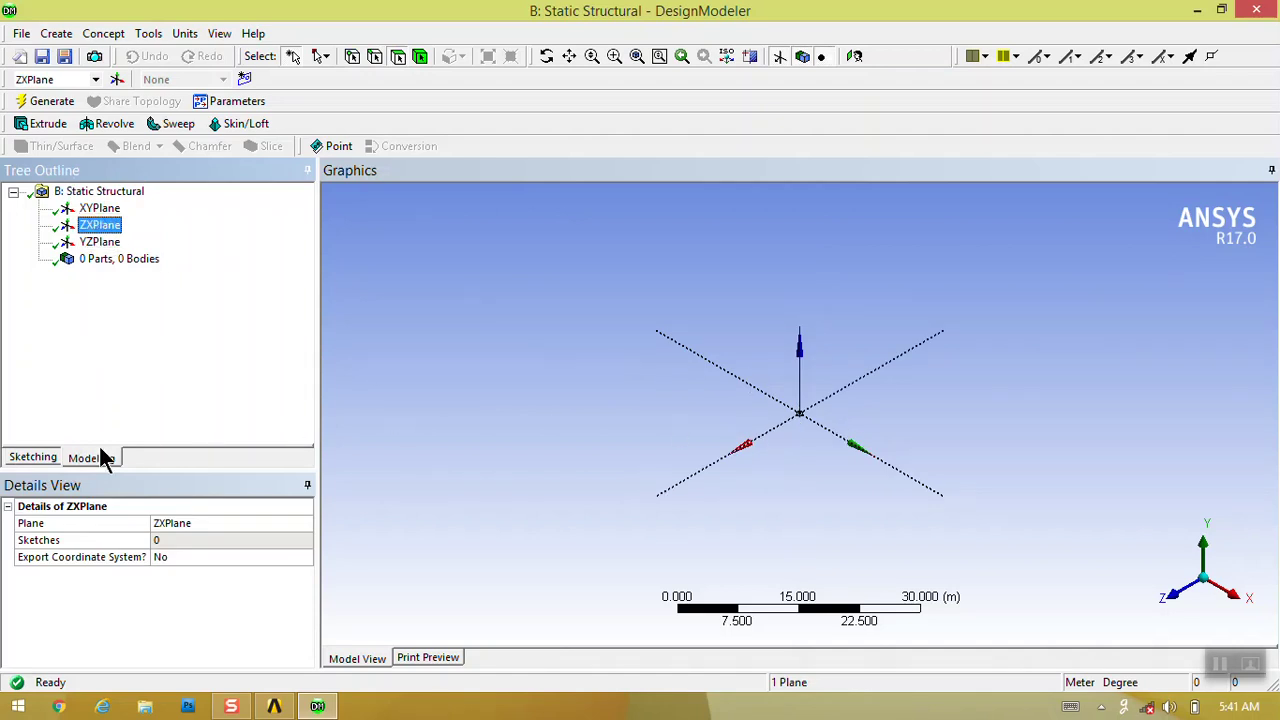
click(34, 457)
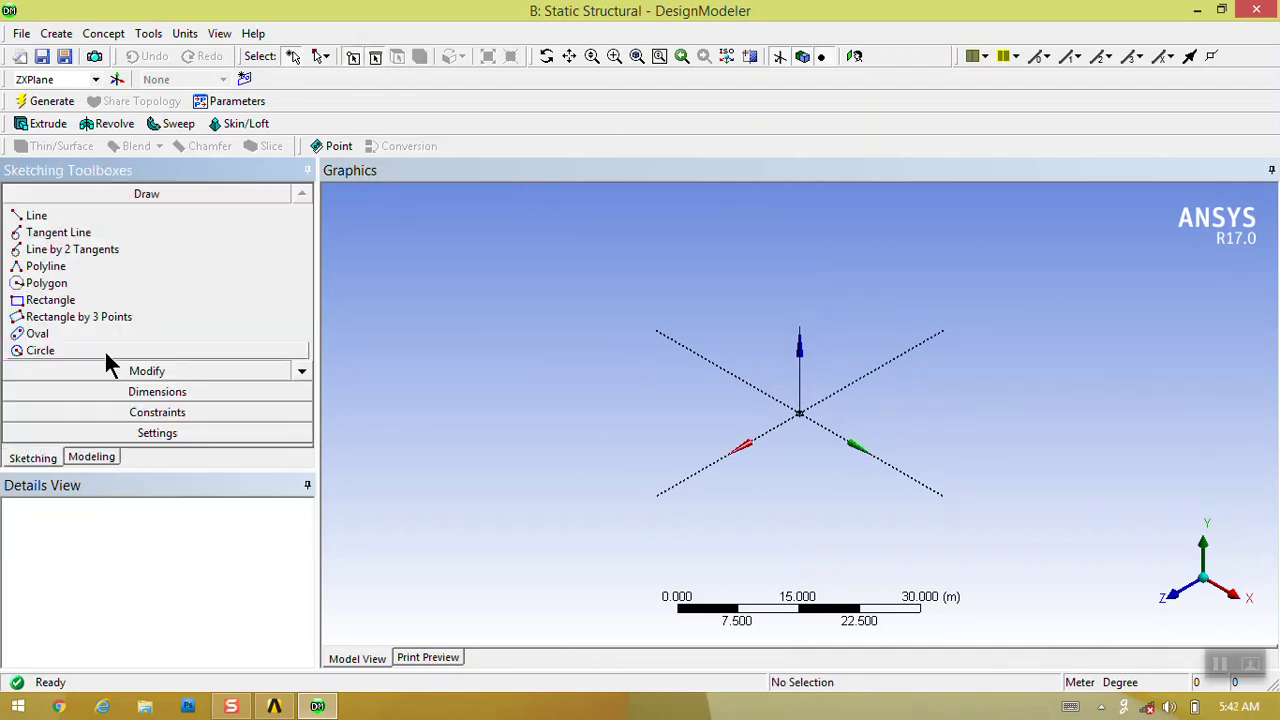
click(62, 285)
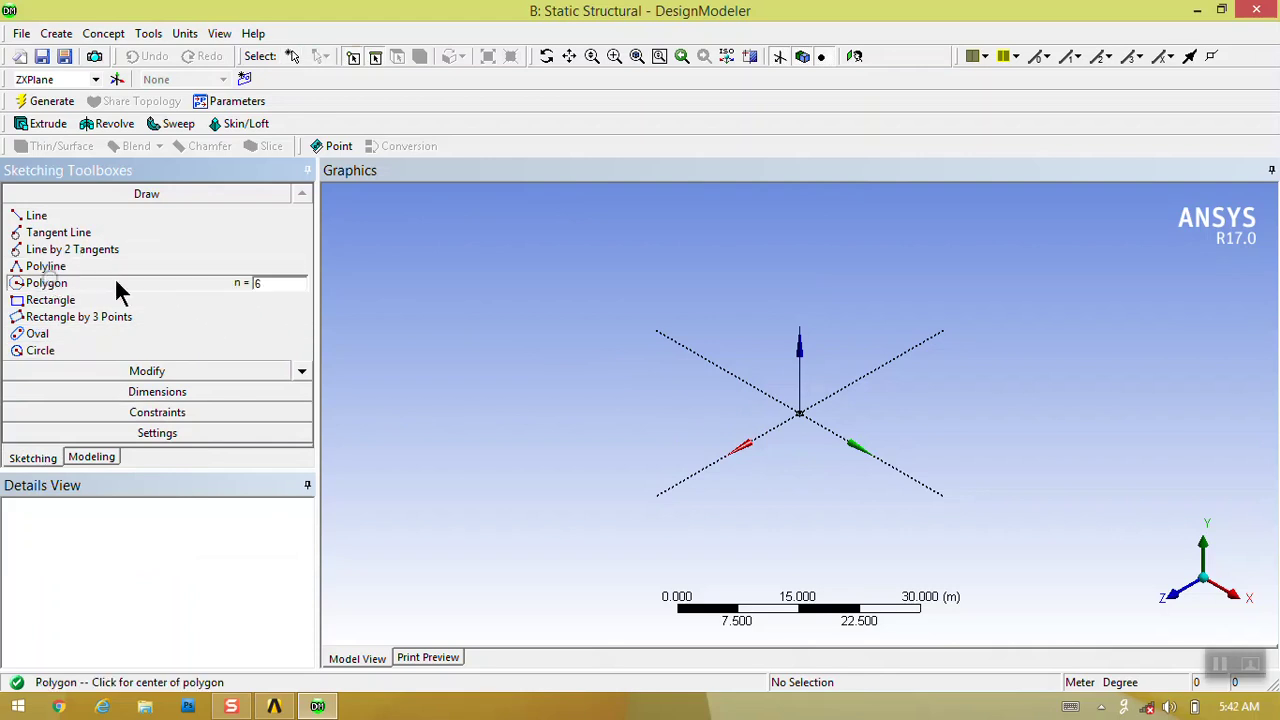
click(800, 412)
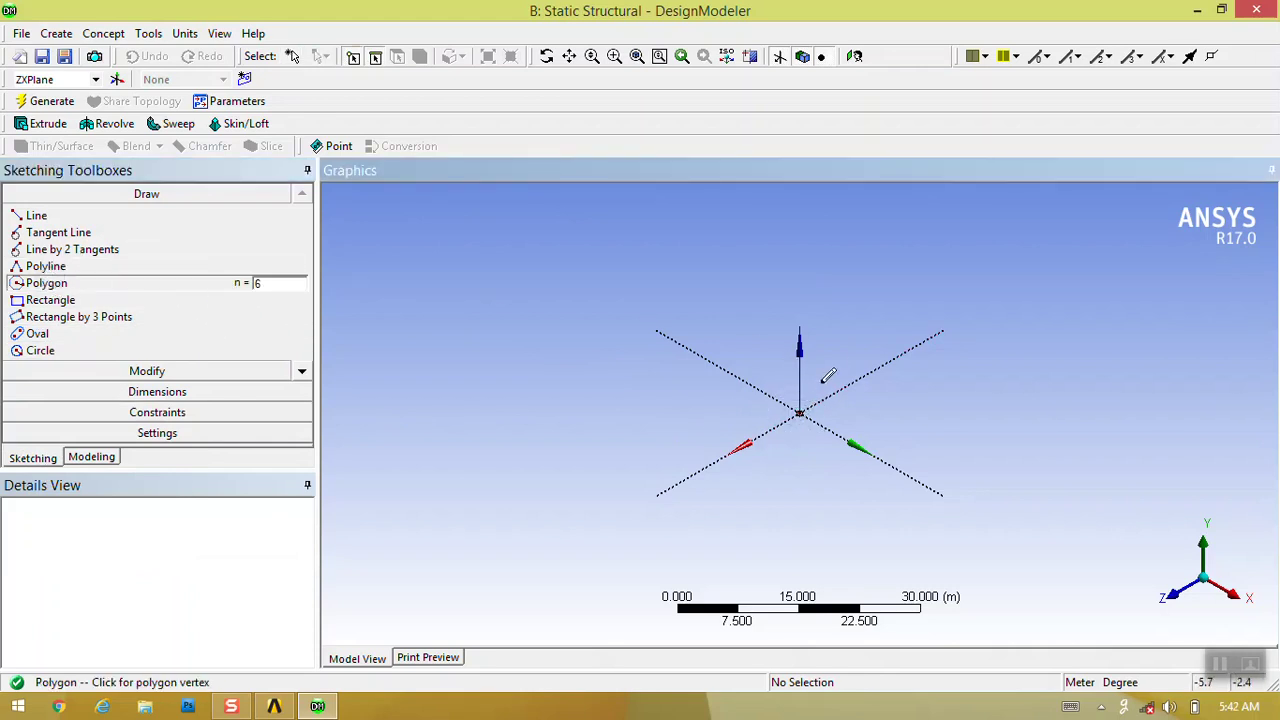
click(830, 372)
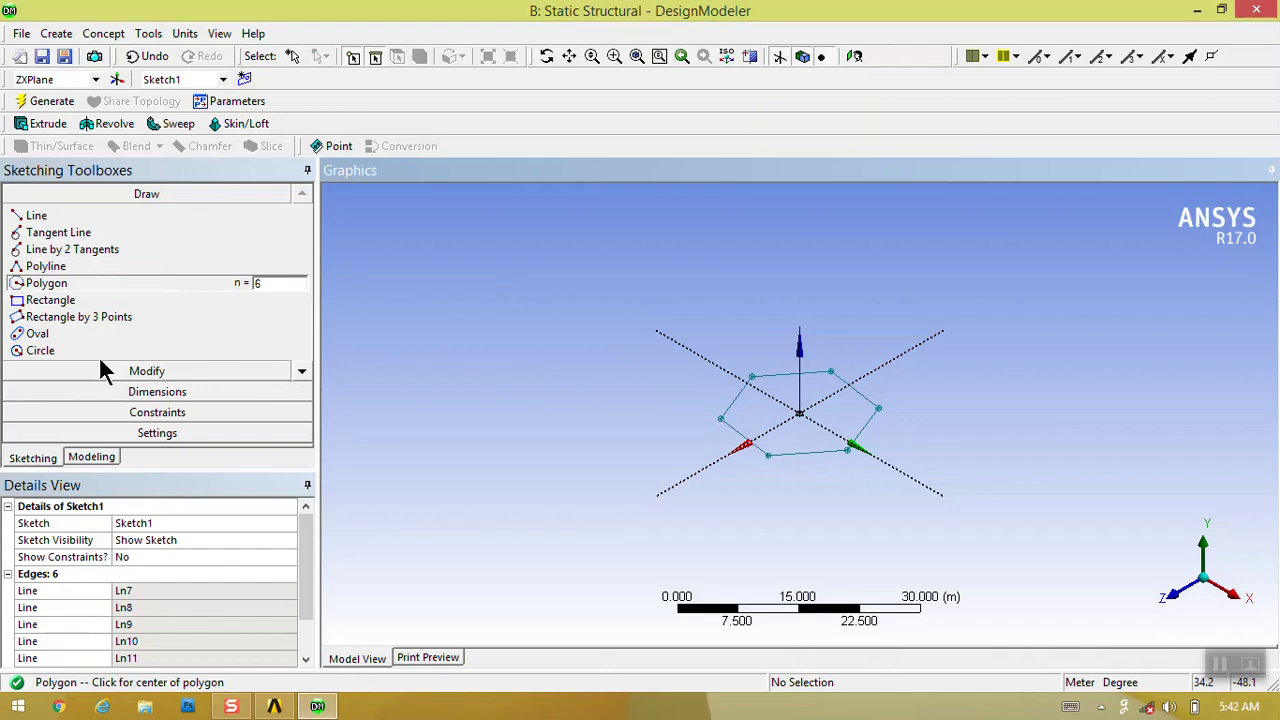
click(91, 457)
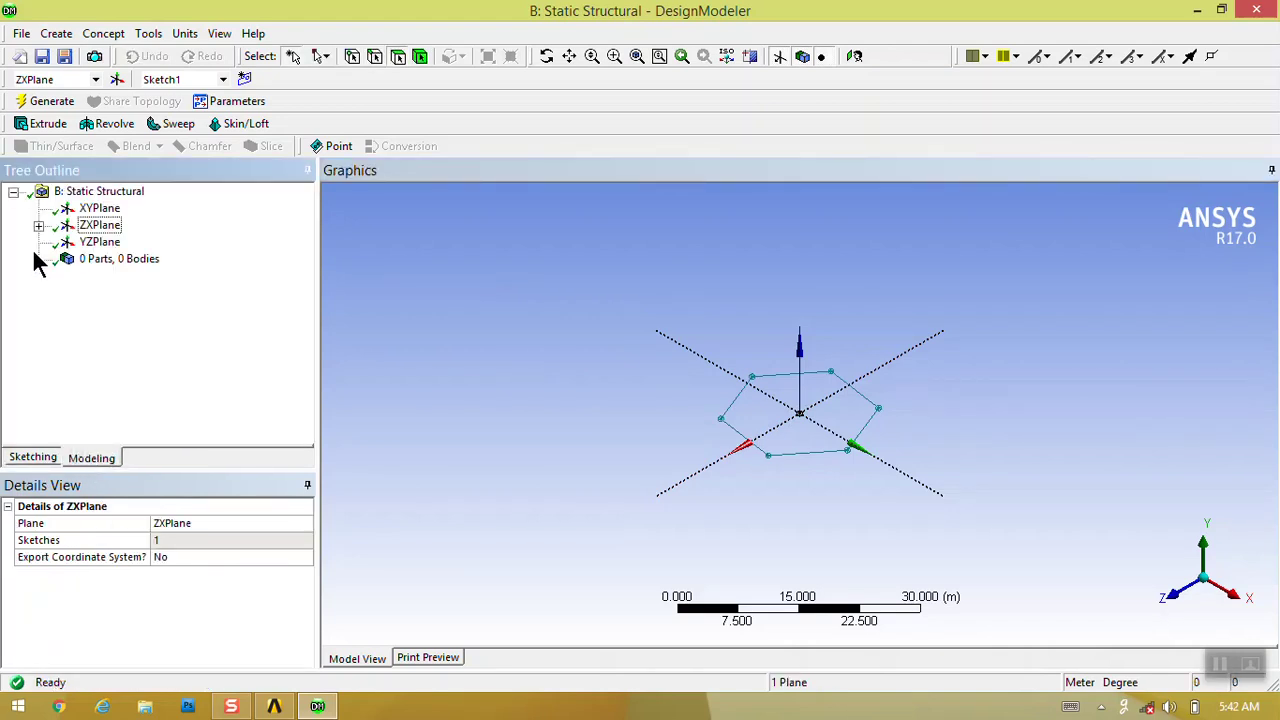
click(38, 226)
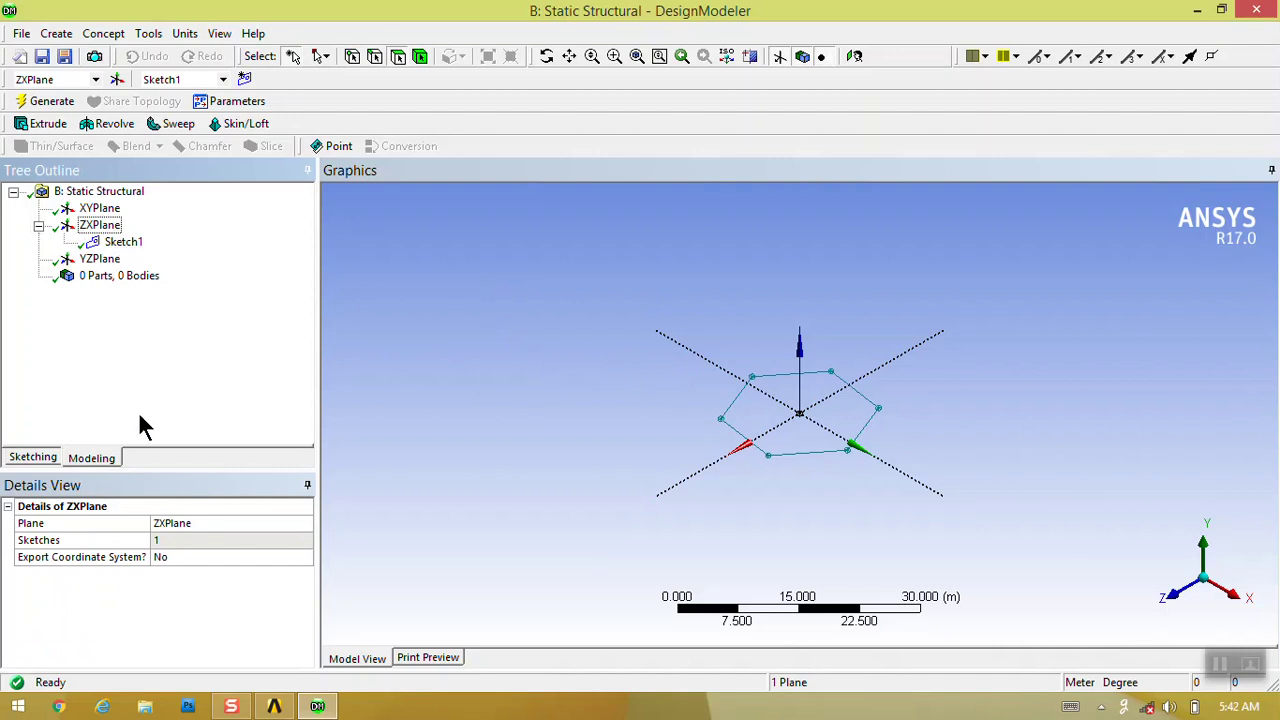
click(123, 242)
View the hexagon sketch from the triad's Z, Y and X axes, then return to isometric.
drag(303, 551, 297, 580)
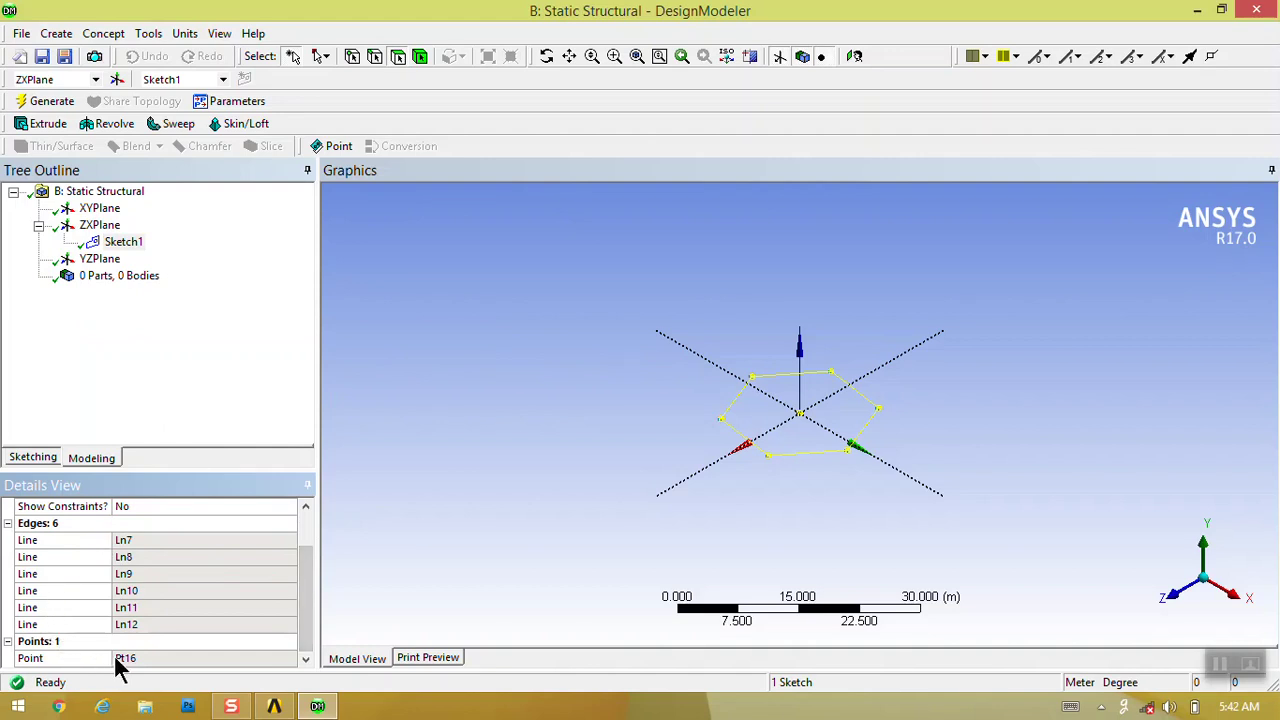
drag(307, 586, 303, 541)
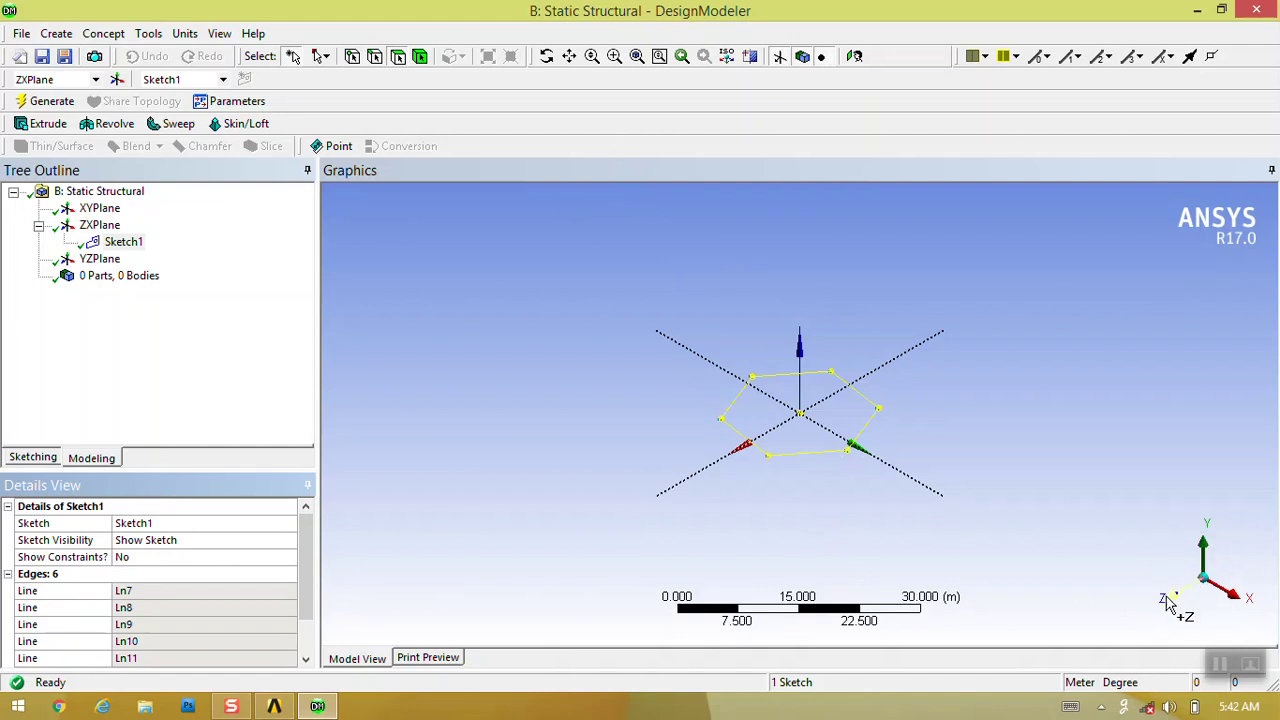
click(1213, 590)
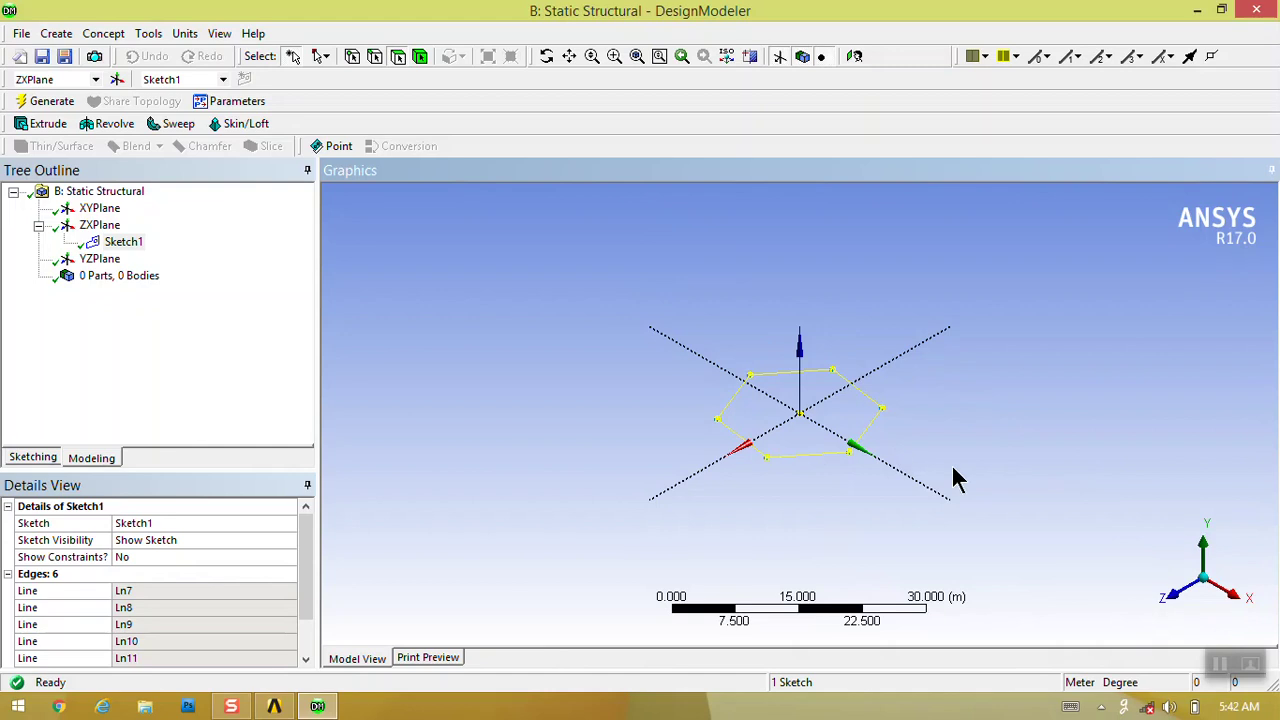
click(1167, 594)
click(1203, 548)
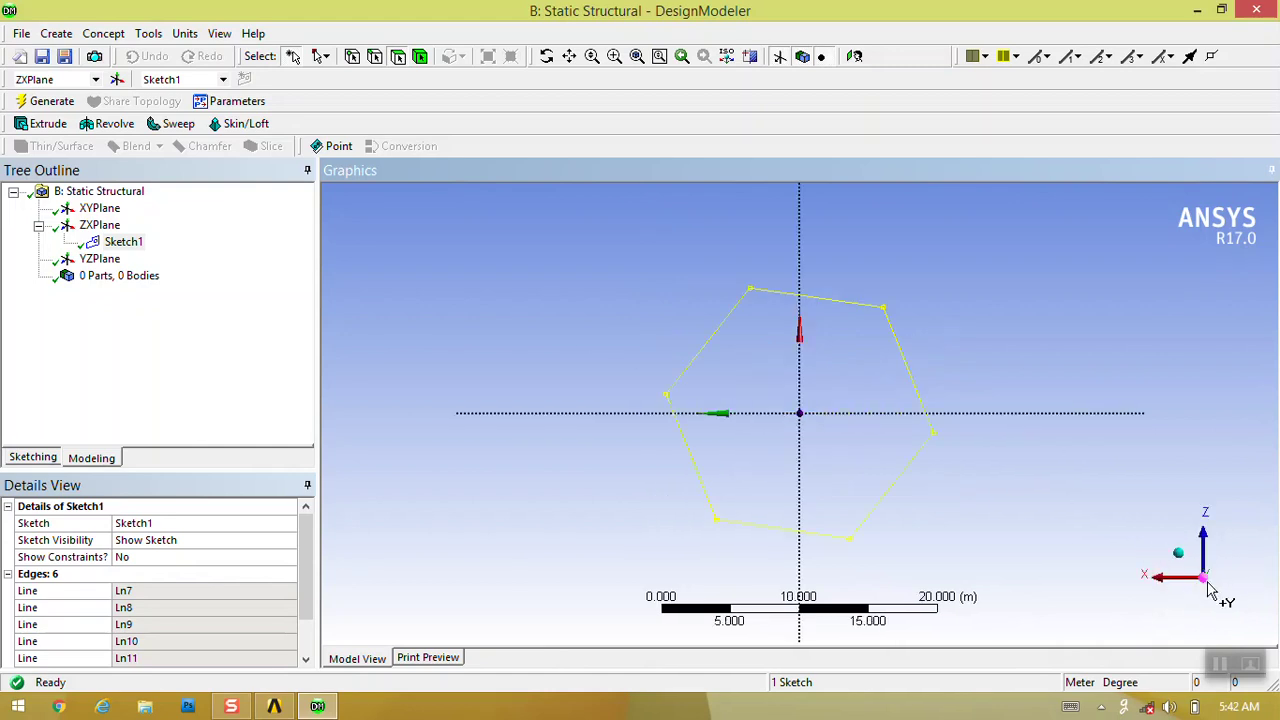
click(1165, 578)
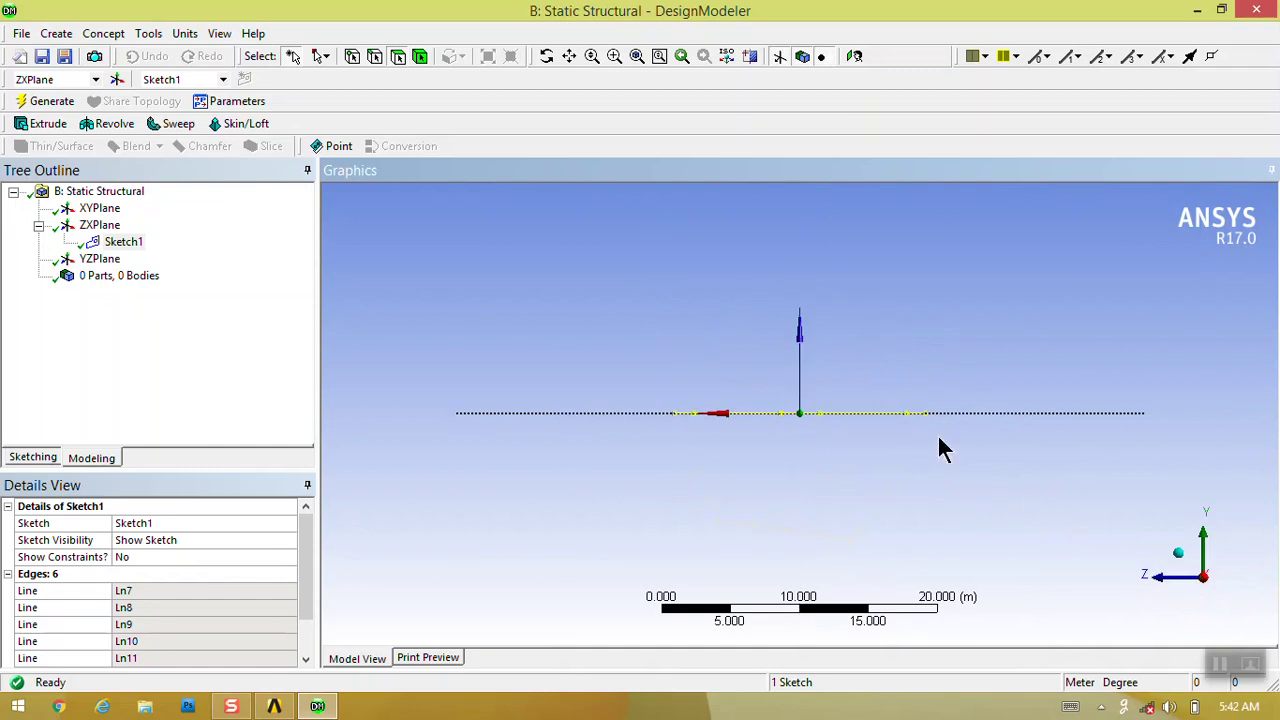
click(1178, 553)
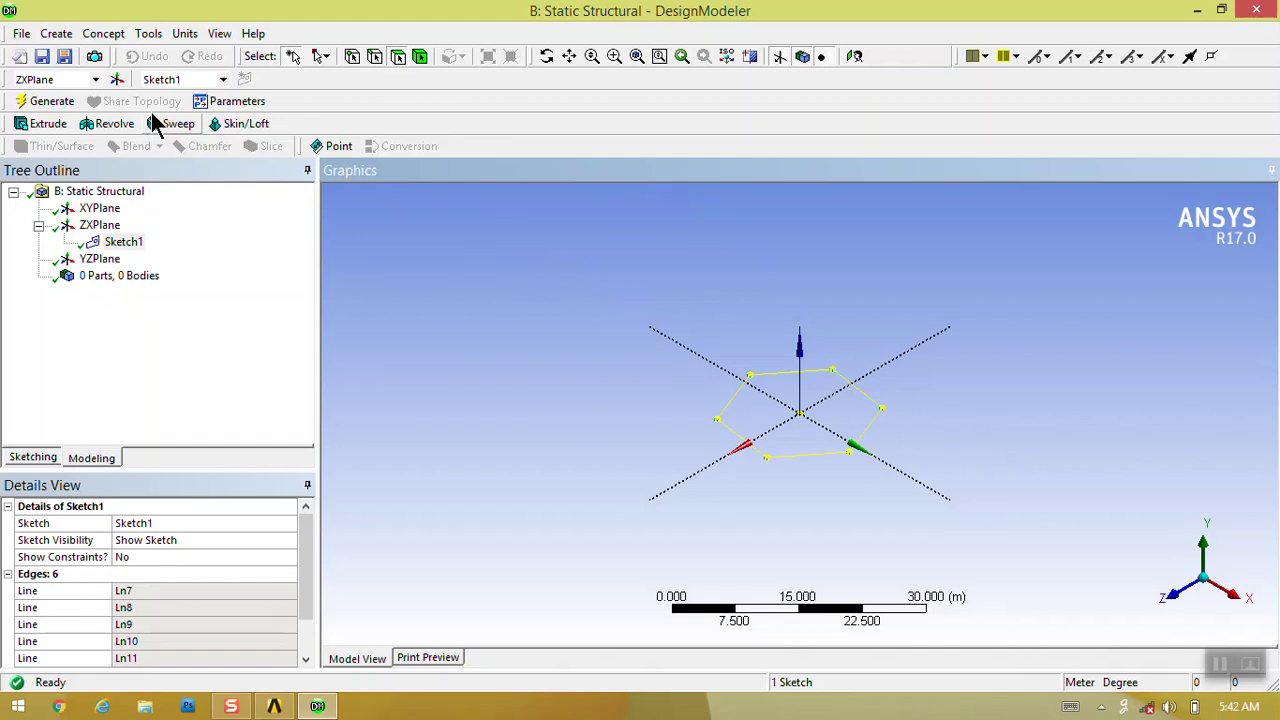
Look over the File menu, then set the model units to Centimeter.
click(22, 35)
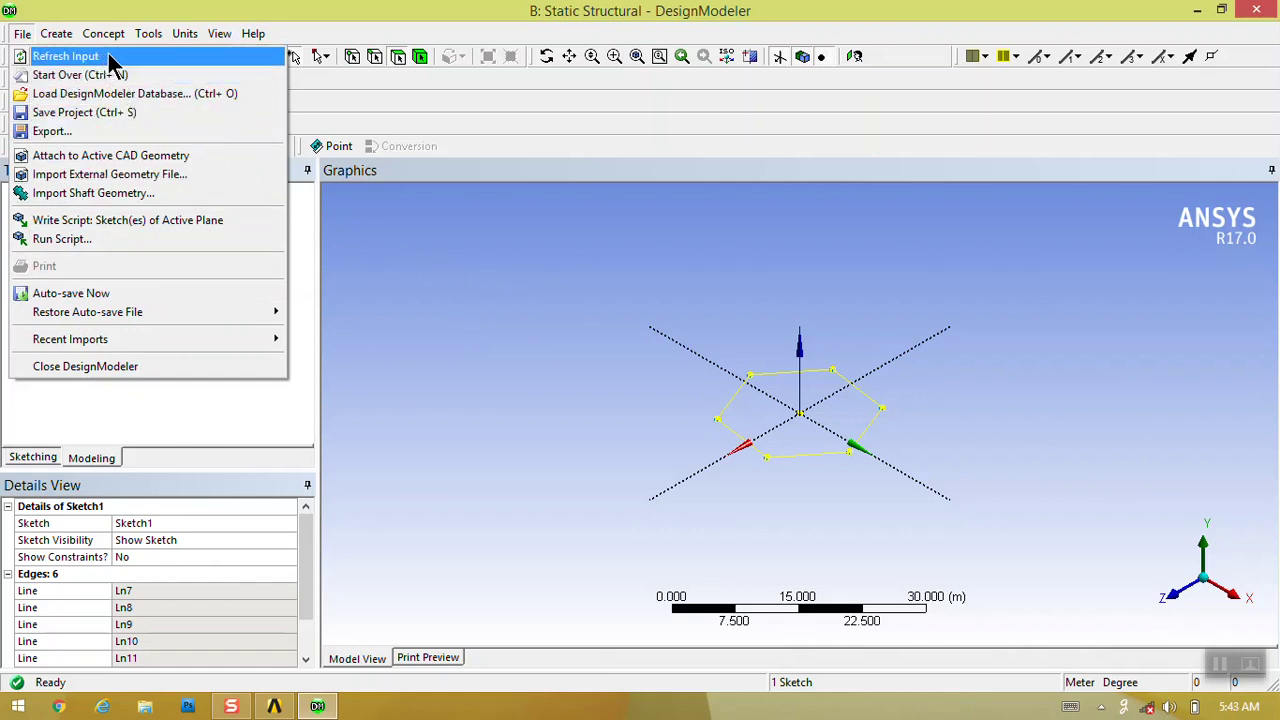
mouse_move(176, 40)
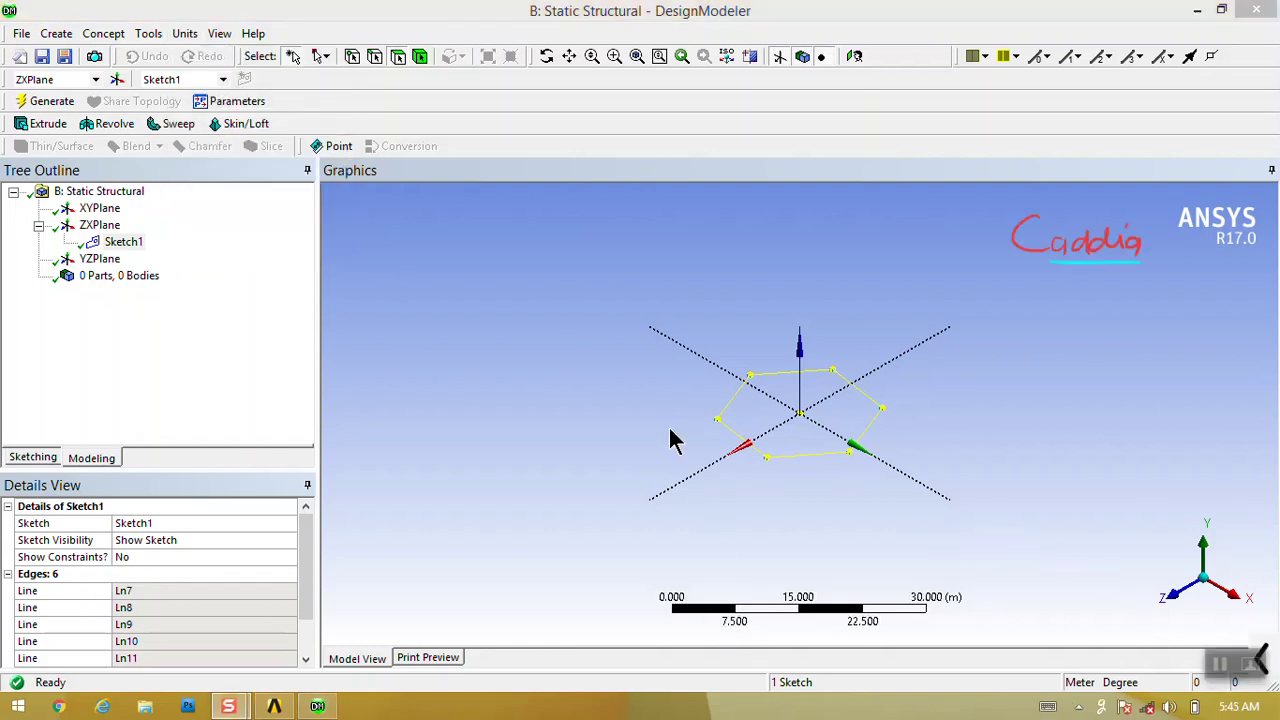
click(185, 36)
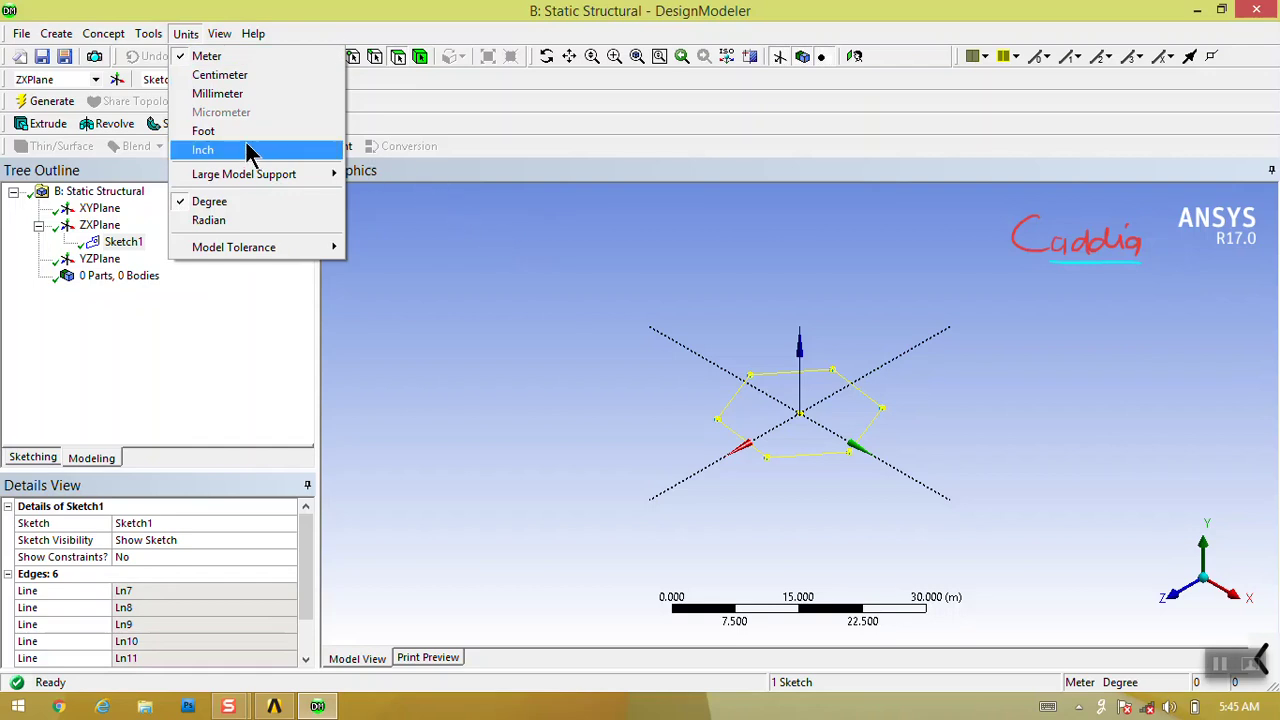
click(238, 77)
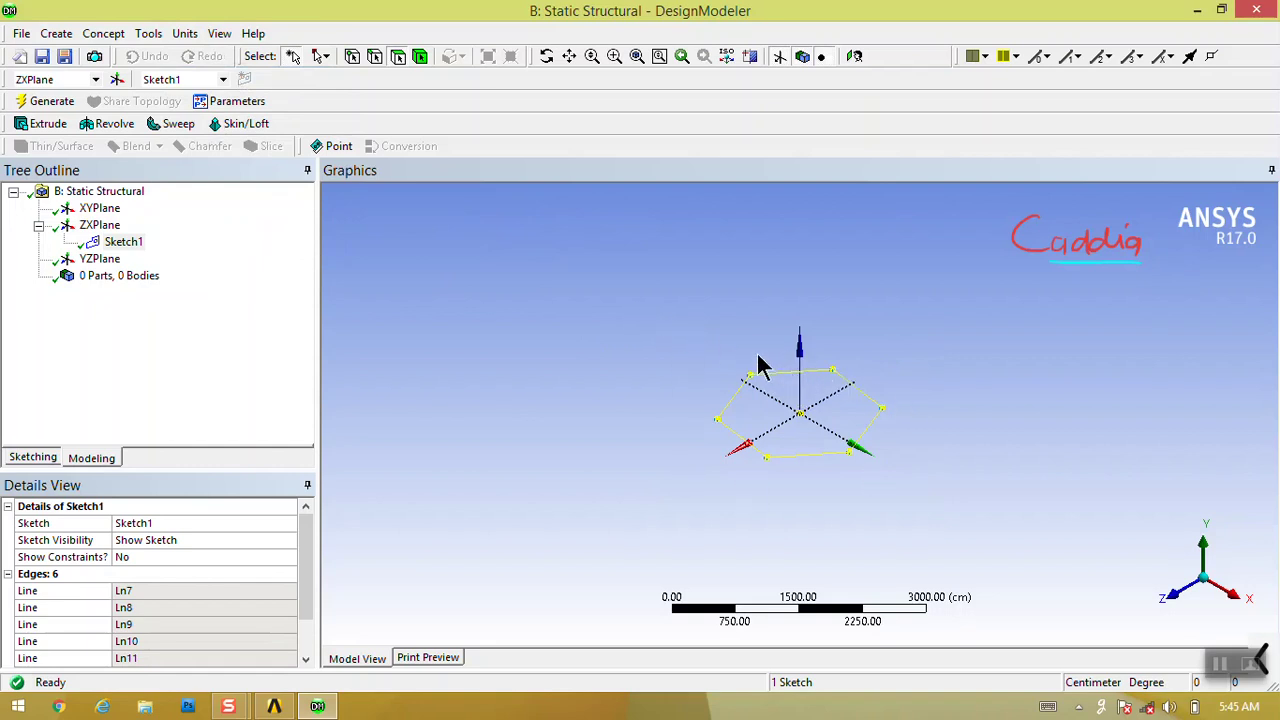
Extrude Sketch1 to a depth of 200 cm and generate the solid.
click(40, 124)
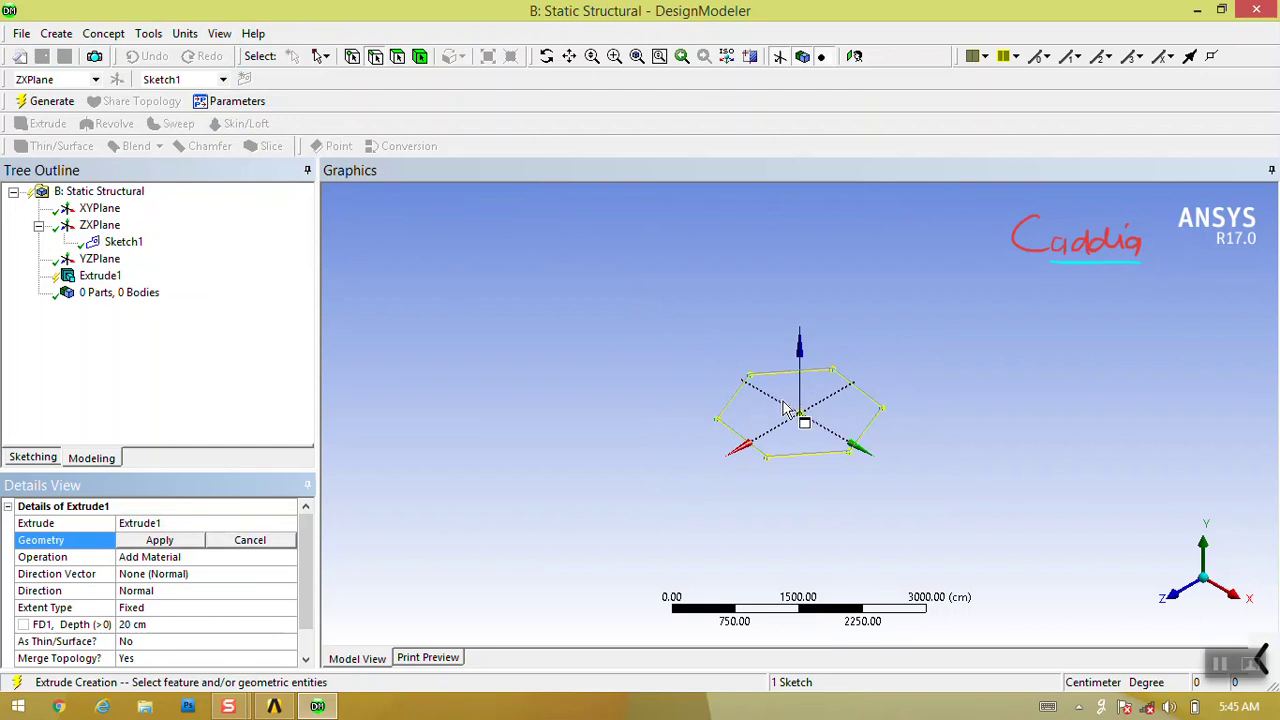
click(800, 376)
click(159, 540)
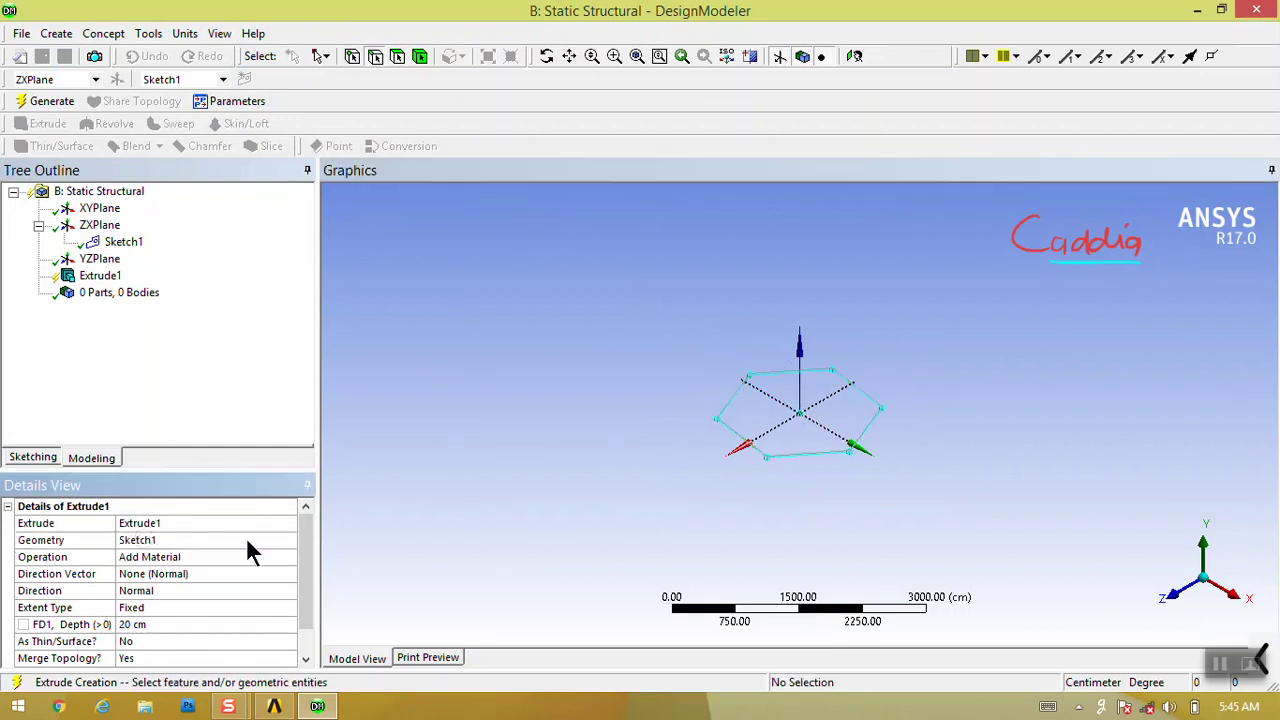
scroll(308, 528, down, 1)
click(172, 590)
text(200)
key(Return)
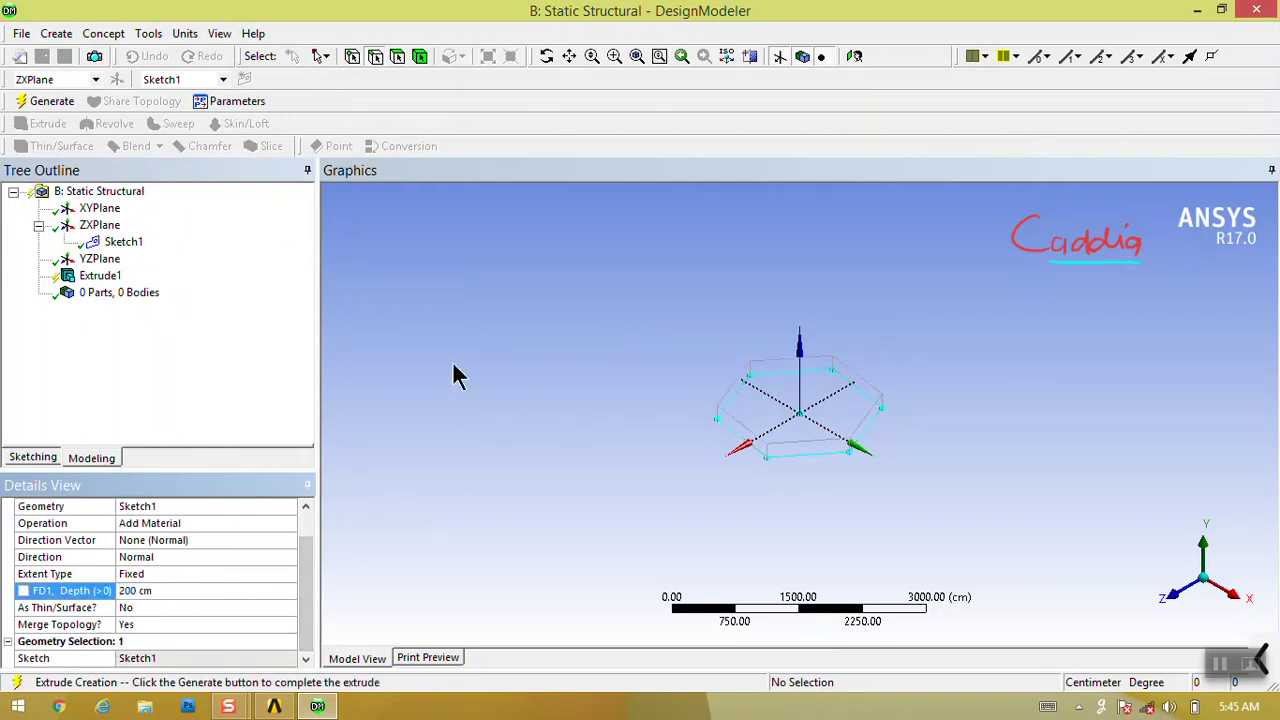
click(52, 103)
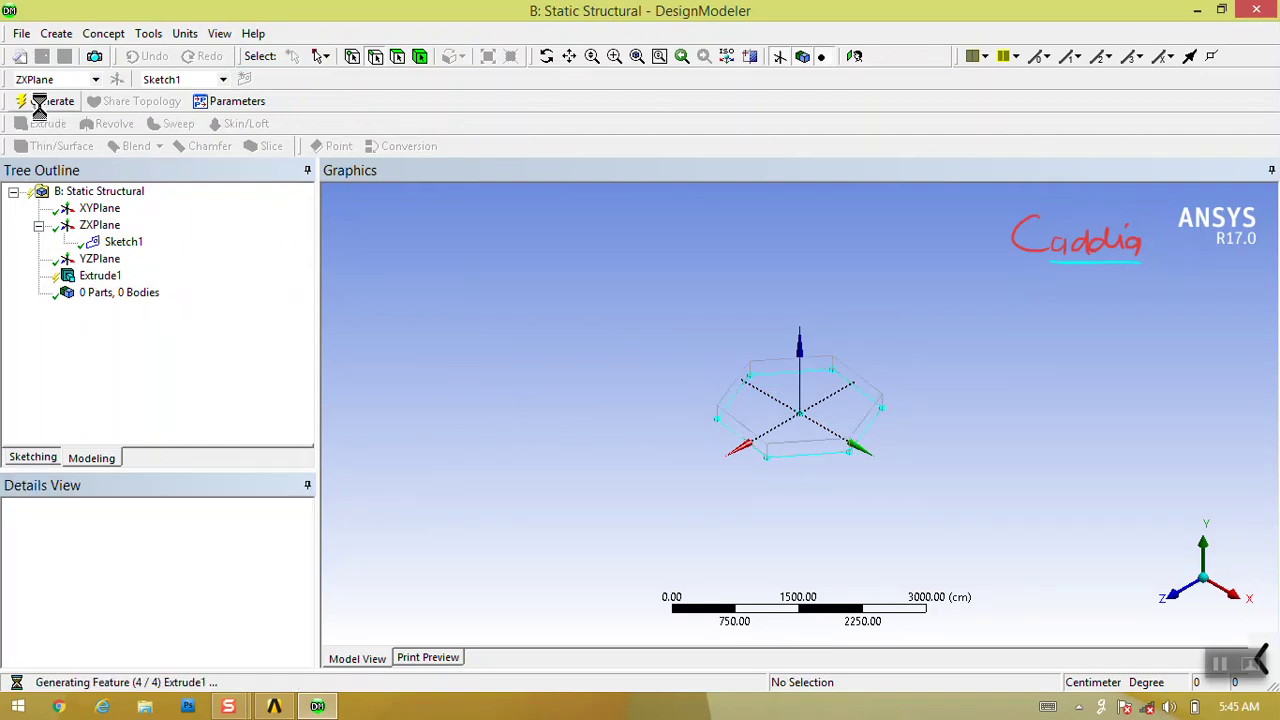
Expand Extrude1 and check Sketch1 and the Solid body's properties.
click(39, 276)
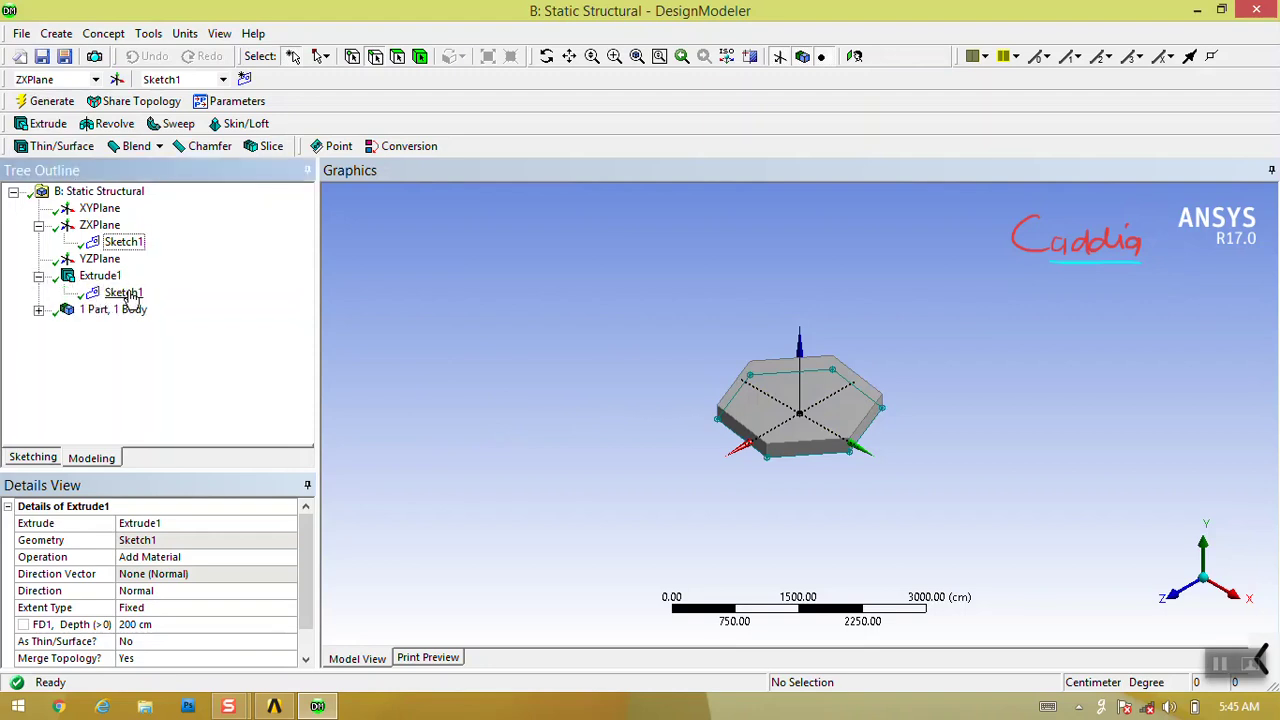
click(124, 293)
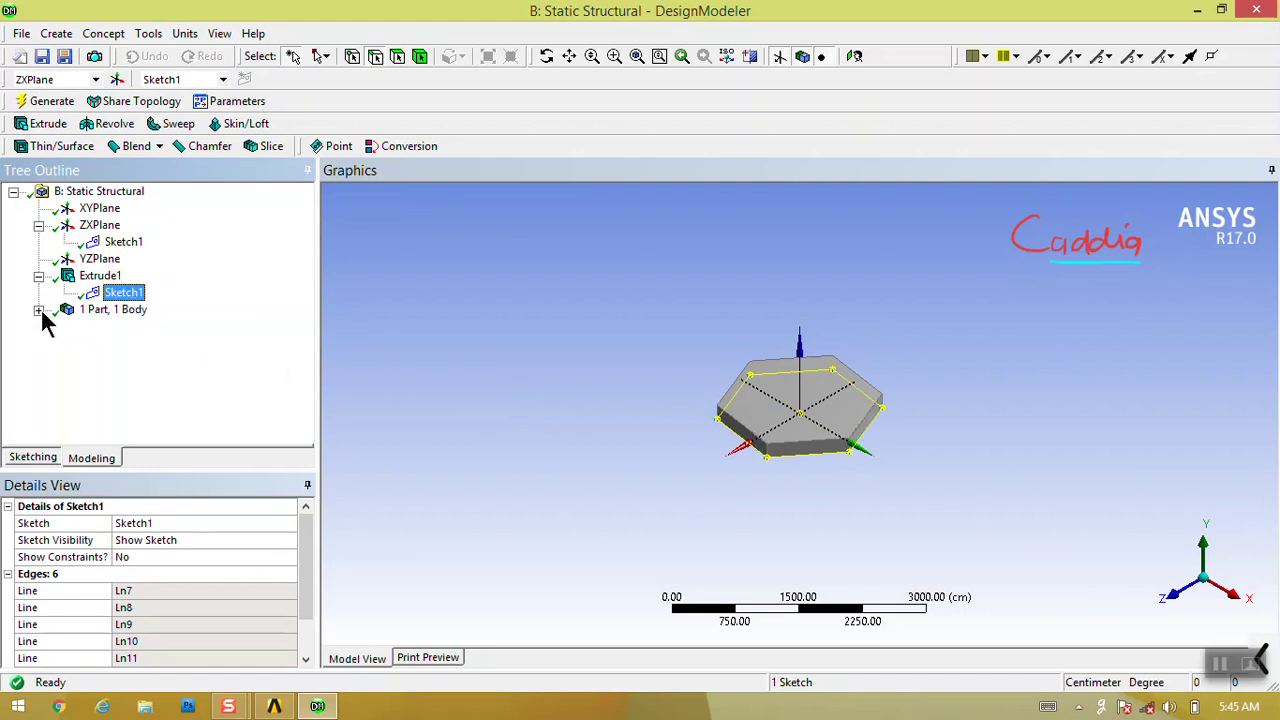
click(115, 328)
click(434, 337)
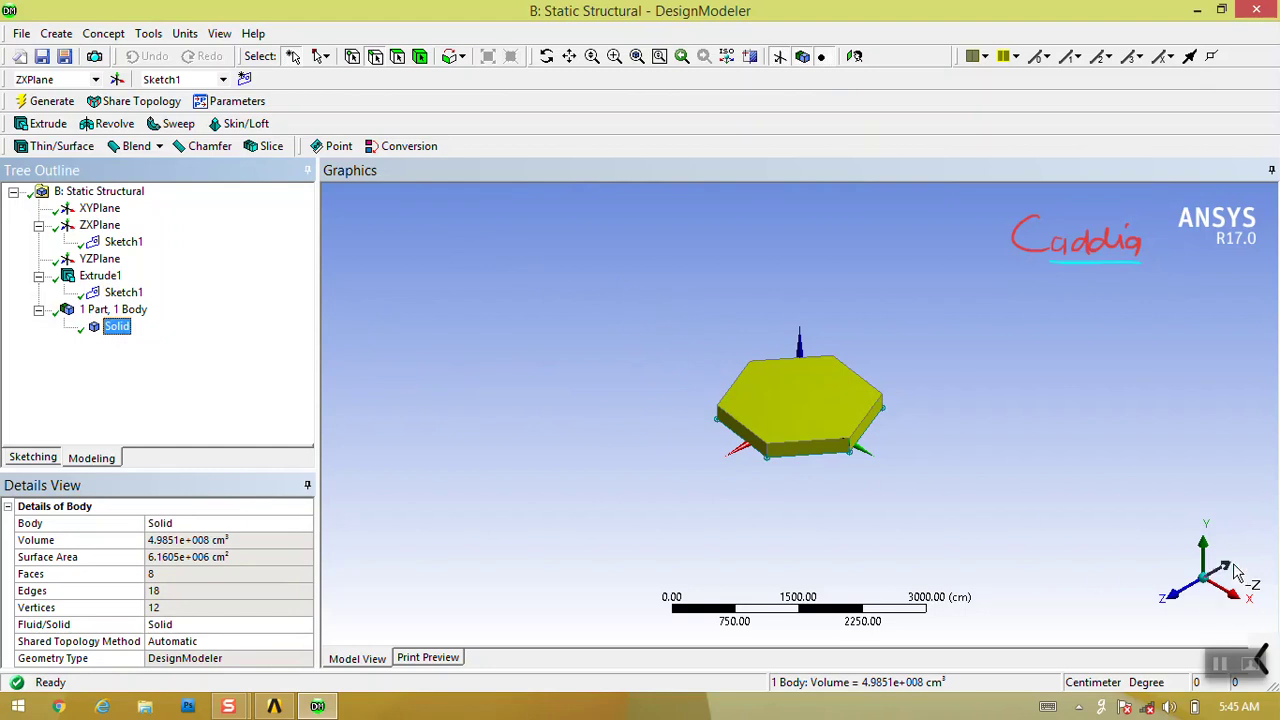
Rotate, pan and zoom in on the hexagonal solid.
click(547, 57)
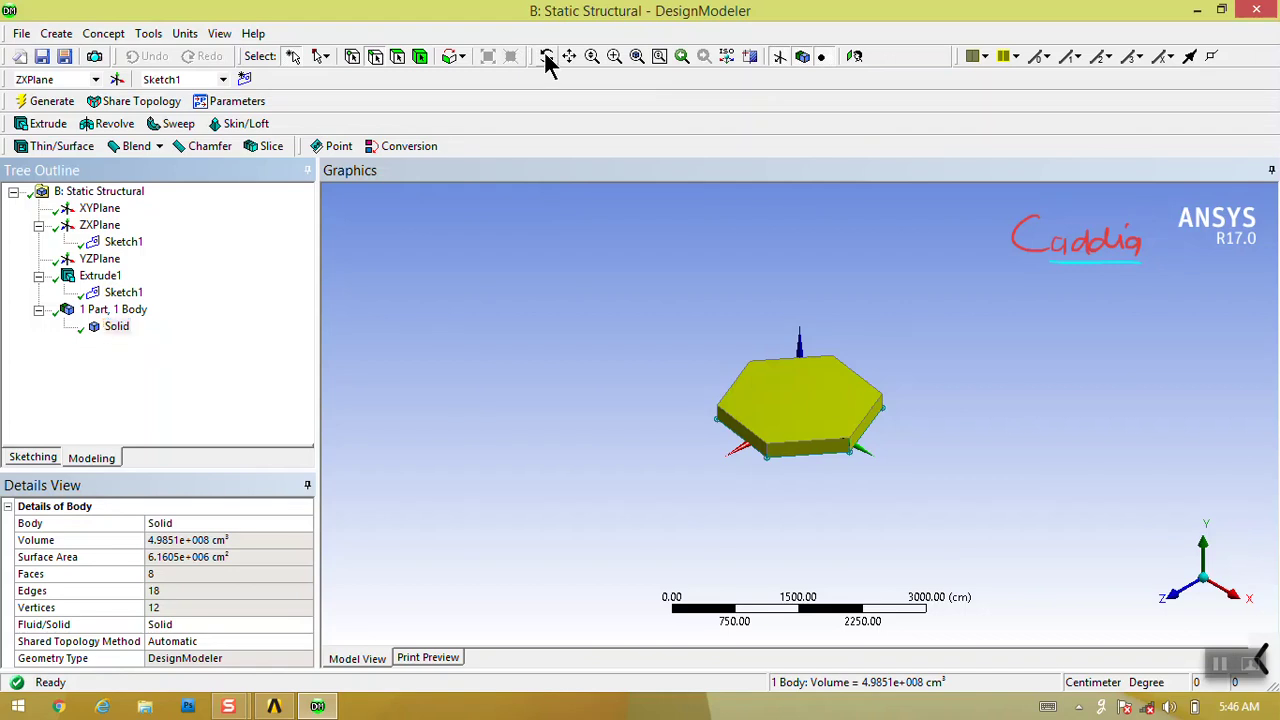
drag(799, 366, 946, 320)
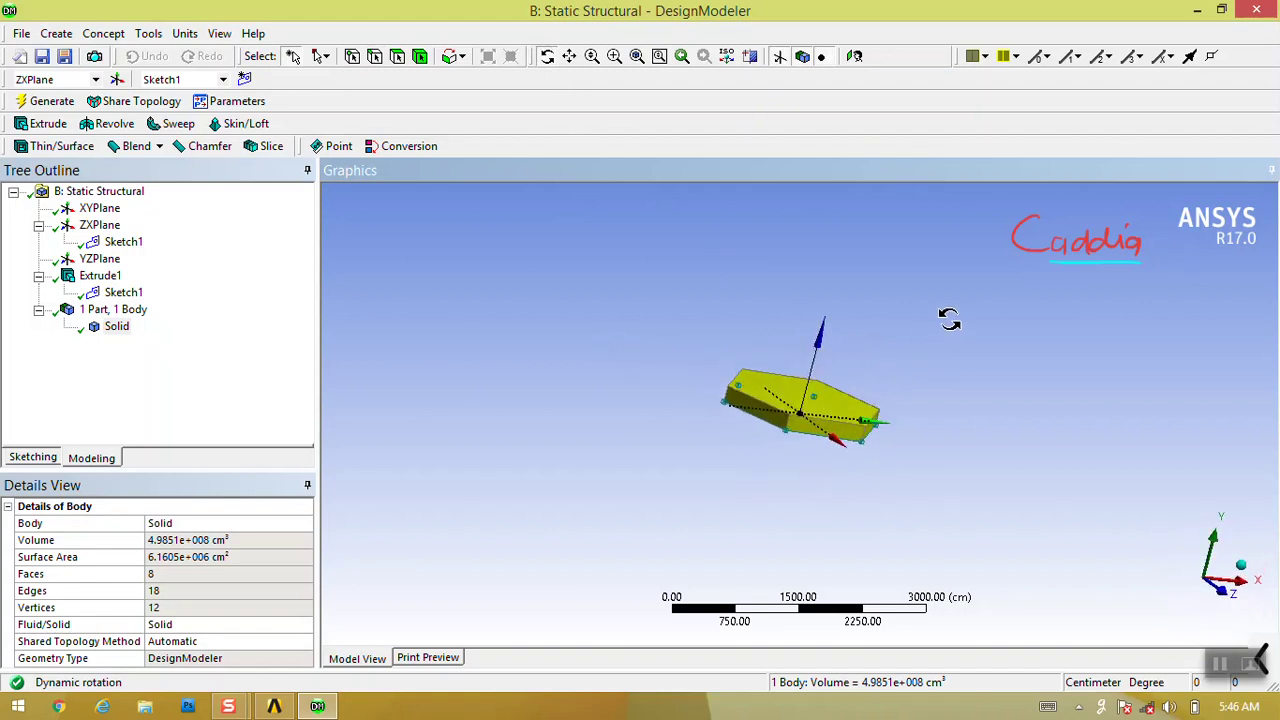
click(569, 56)
drag(863, 320, 804, 320)
click(591, 56)
drag(737, 396, 706, 217)
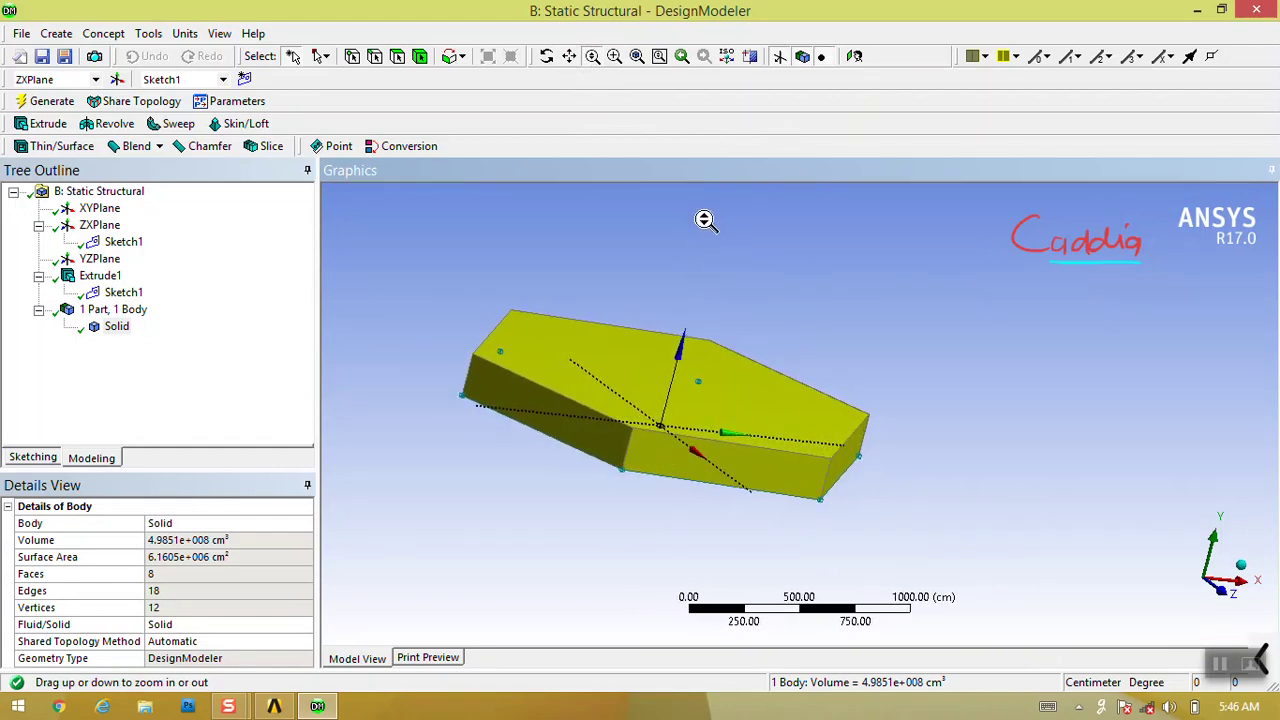
Box-zoom into a close-up of the solid's edge, then zoom to fit.
click(614, 57)
drag(572, 388, 855, 523)
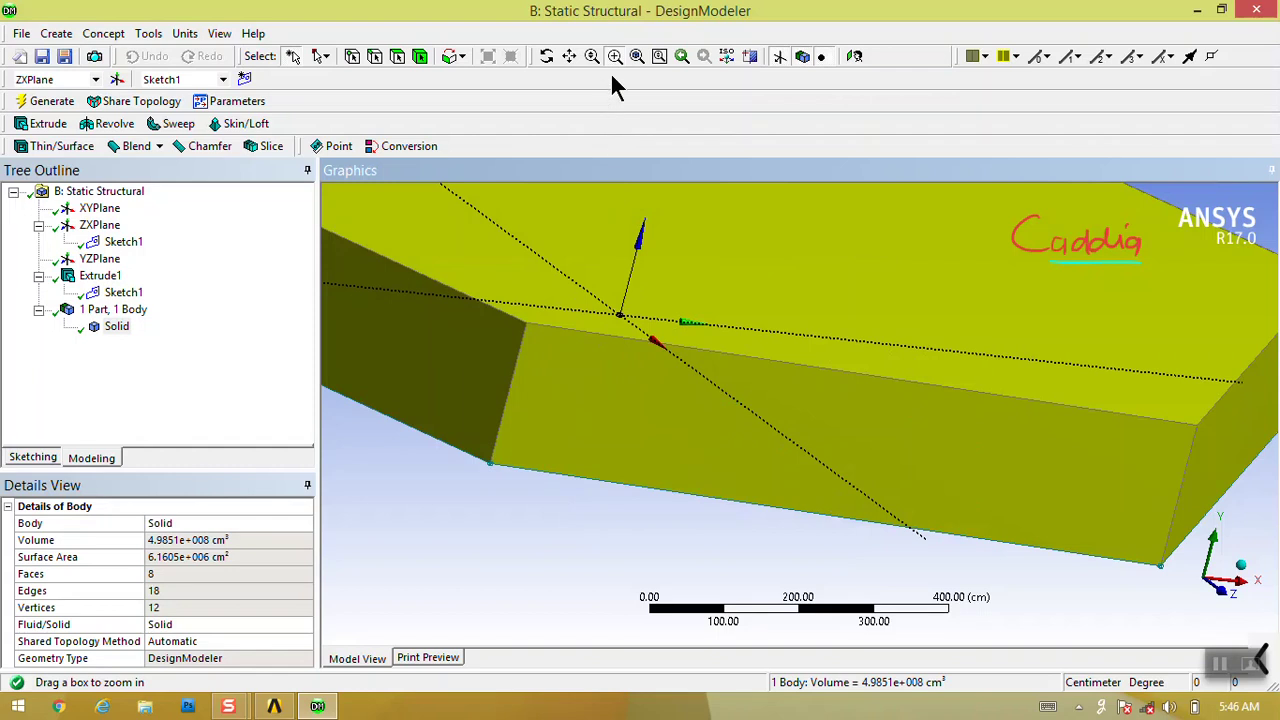
click(636, 55)
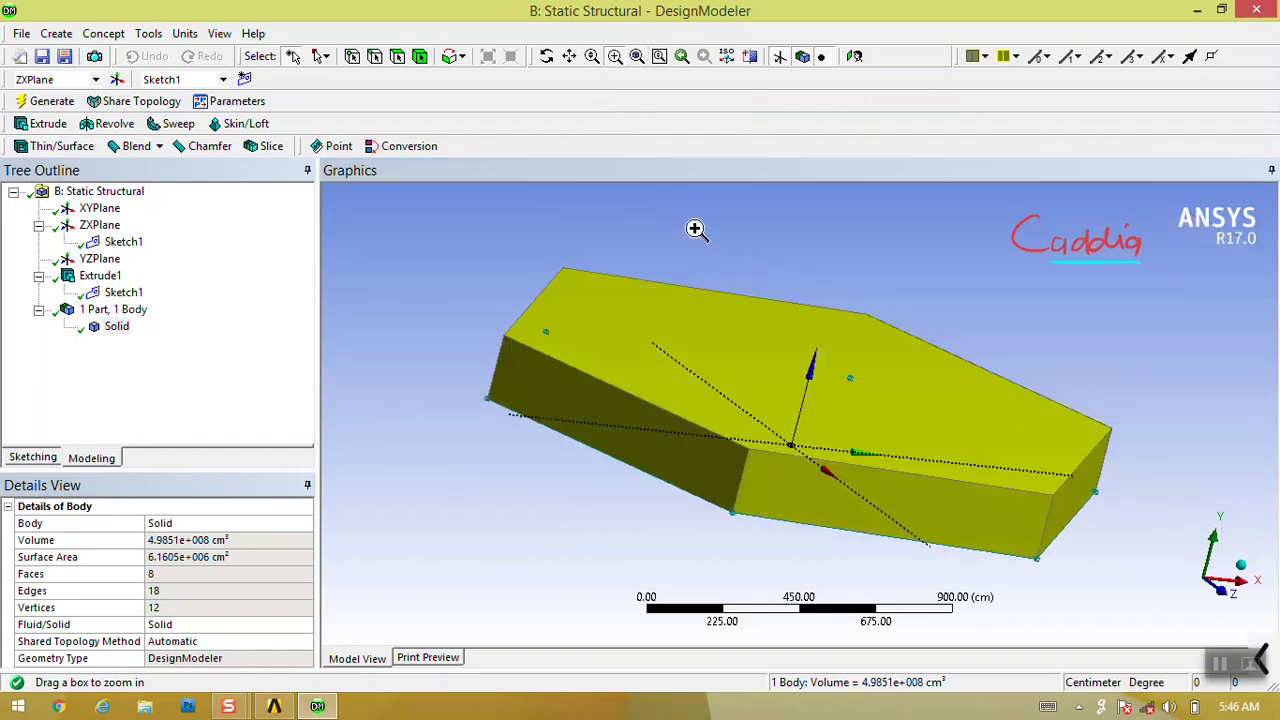
Rotate to a top-down oblique view, then zoom out and back in on the solid.
click(546, 56)
drag(646, 192, 684, 246)
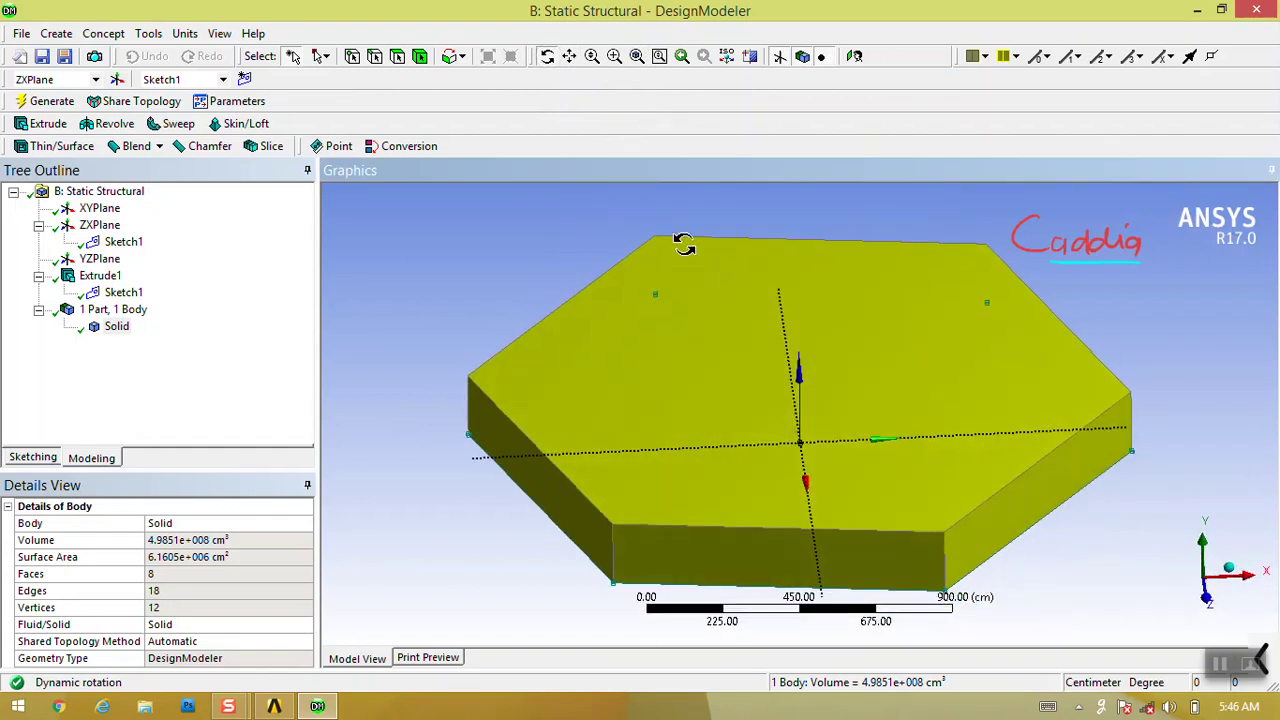
click(660, 56)
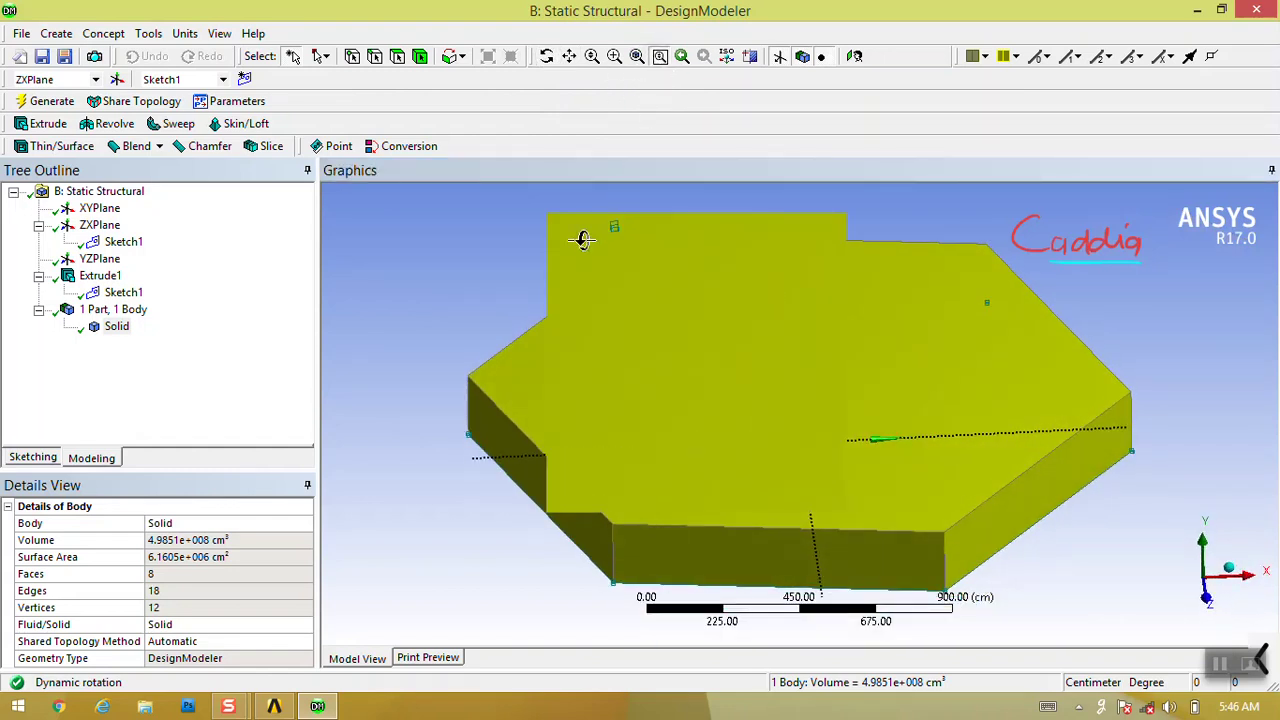
click(569, 58)
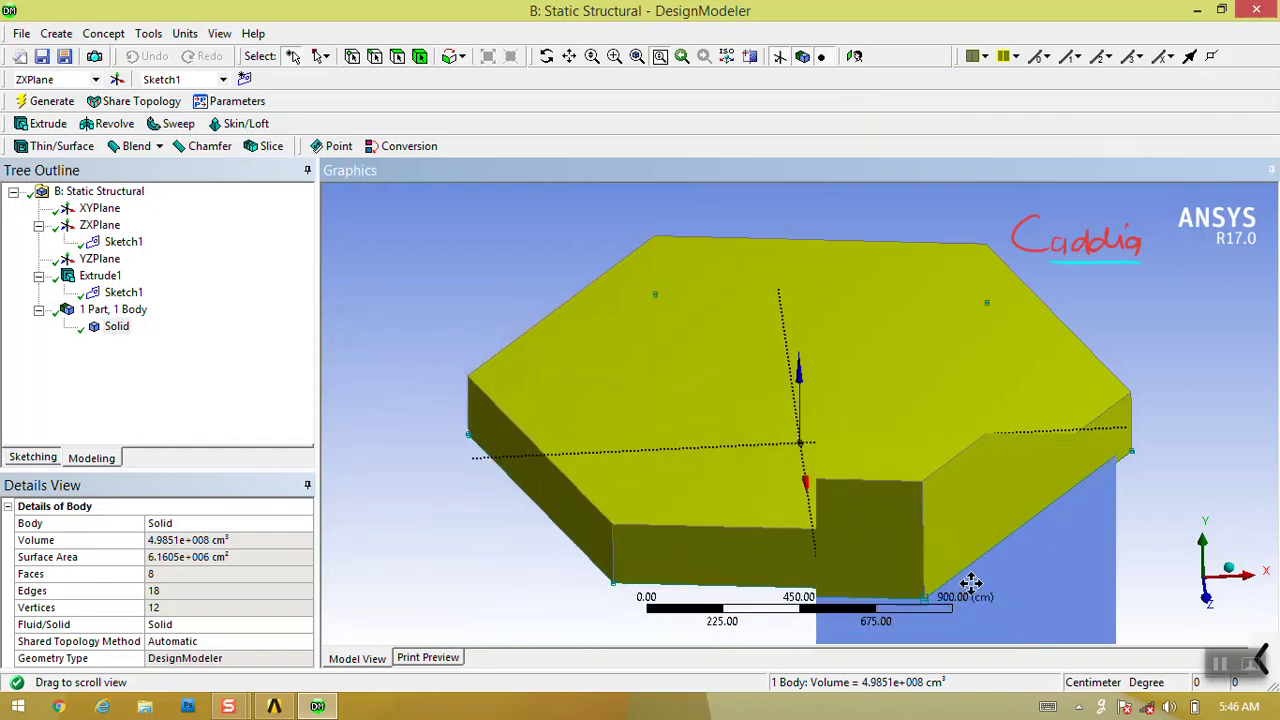
click(591, 56)
drag(580, 200, 540, 460)
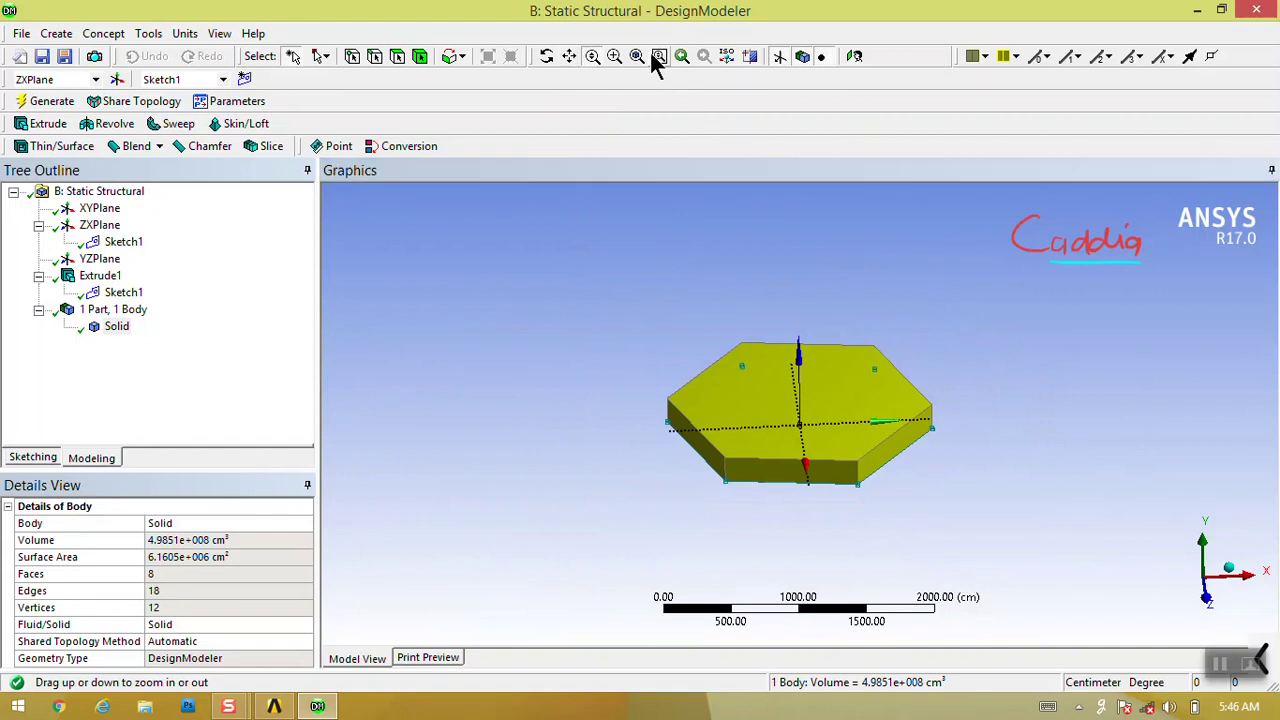
drag(929, 517, 986, 323)
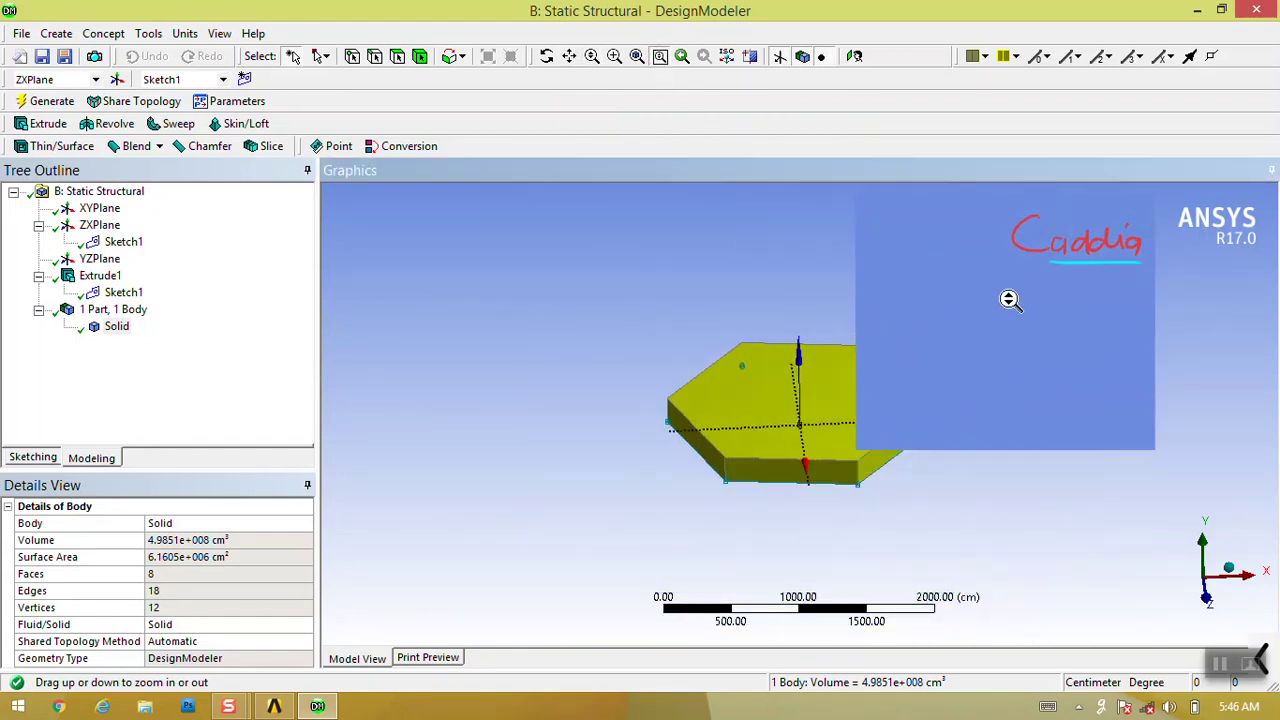
drag(1090, 478, 791, 411)
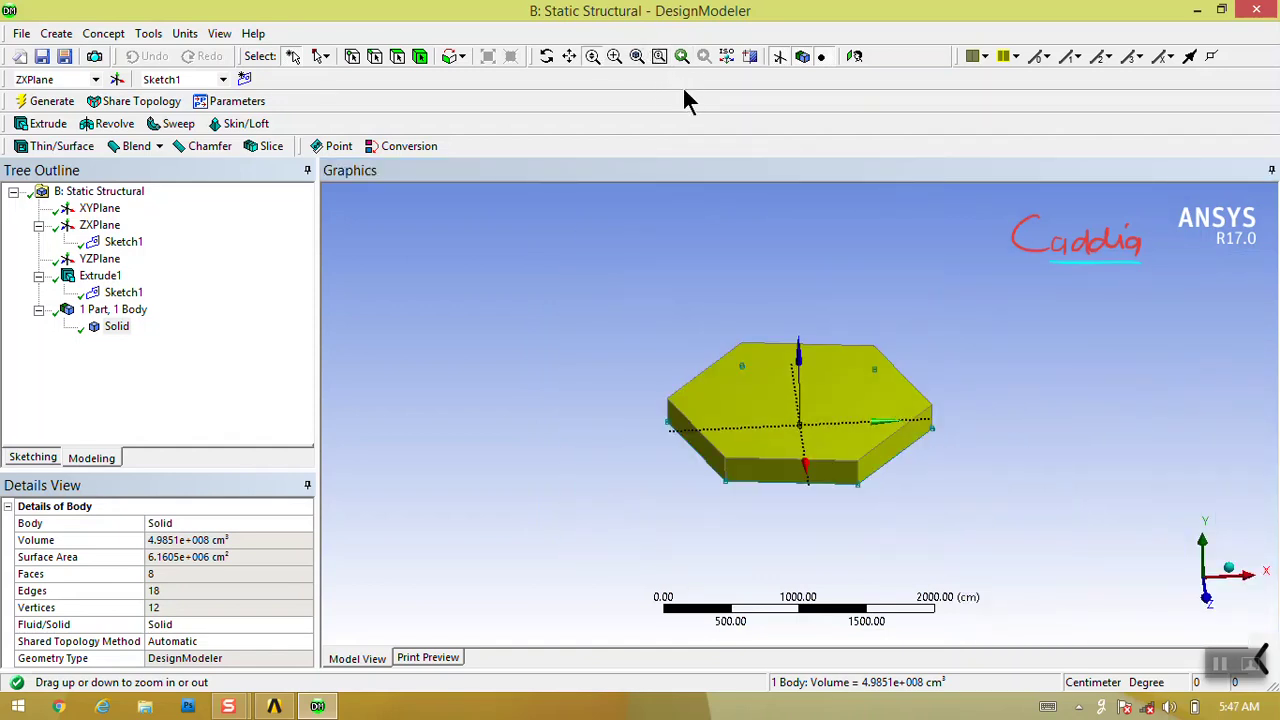
Snap to isometric and side-on X views, then step back and forward through the view history.
click(1228, 568)
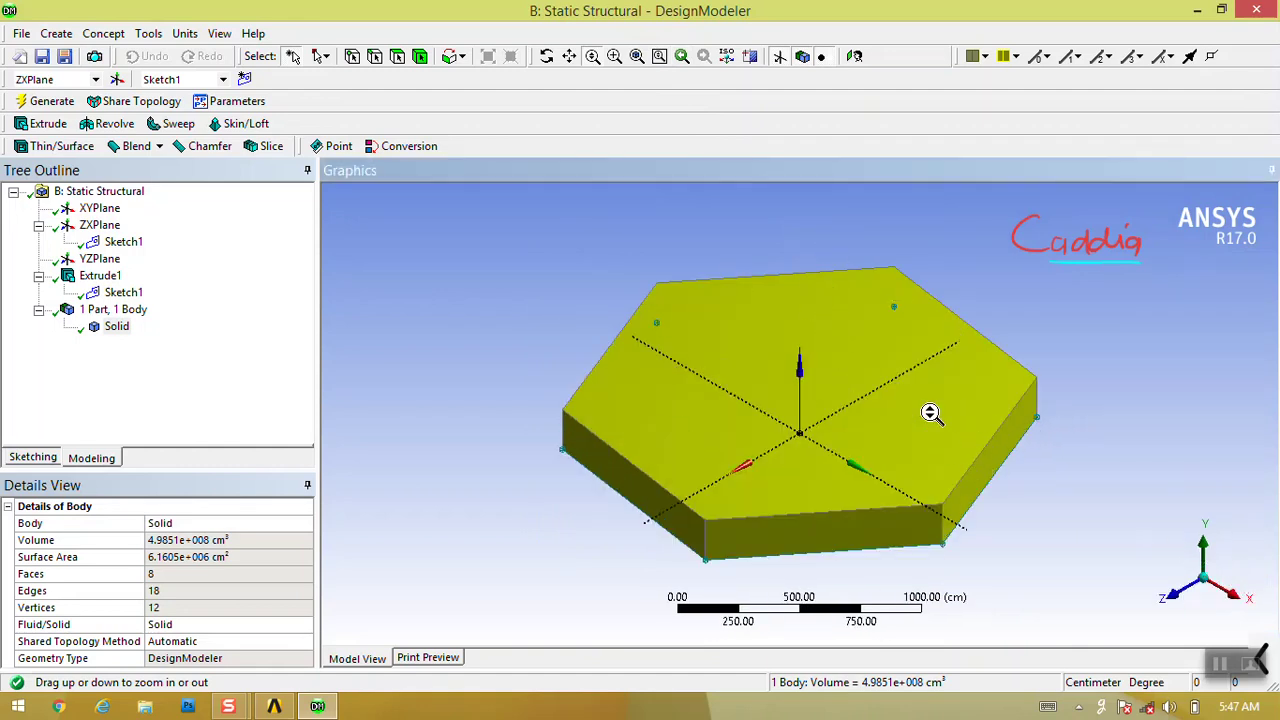
click(1231, 601)
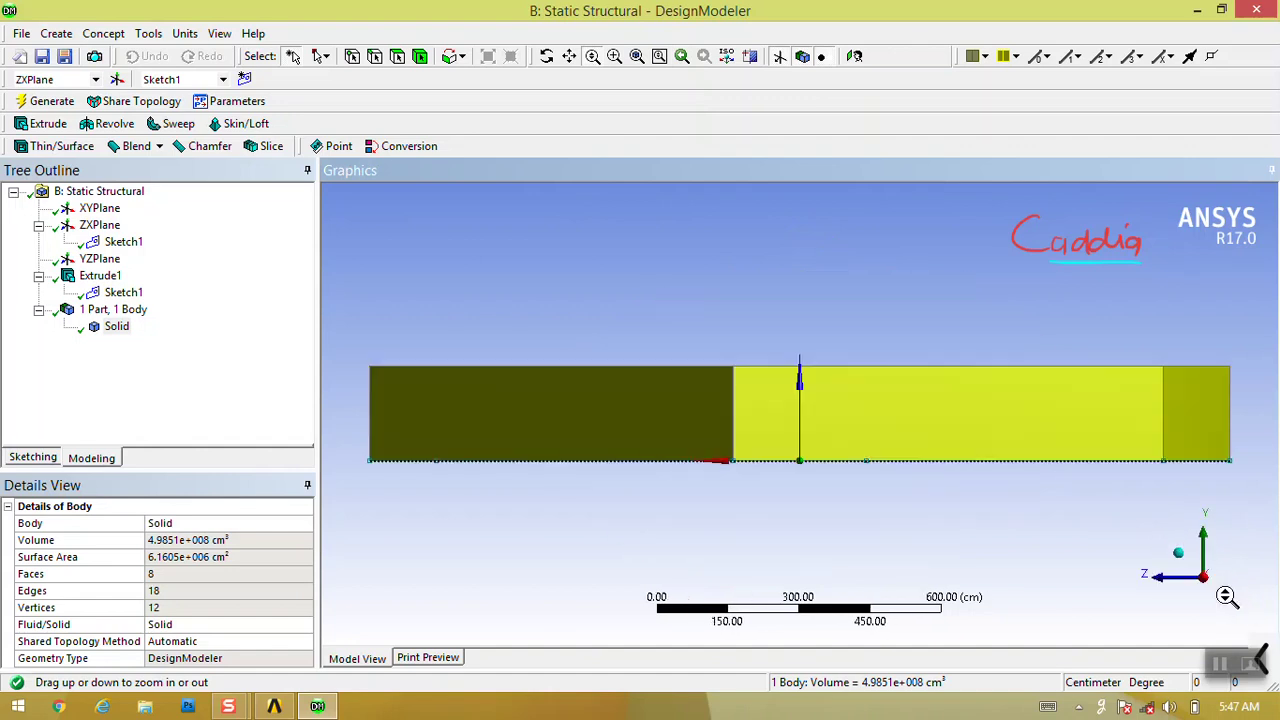
click(680, 57)
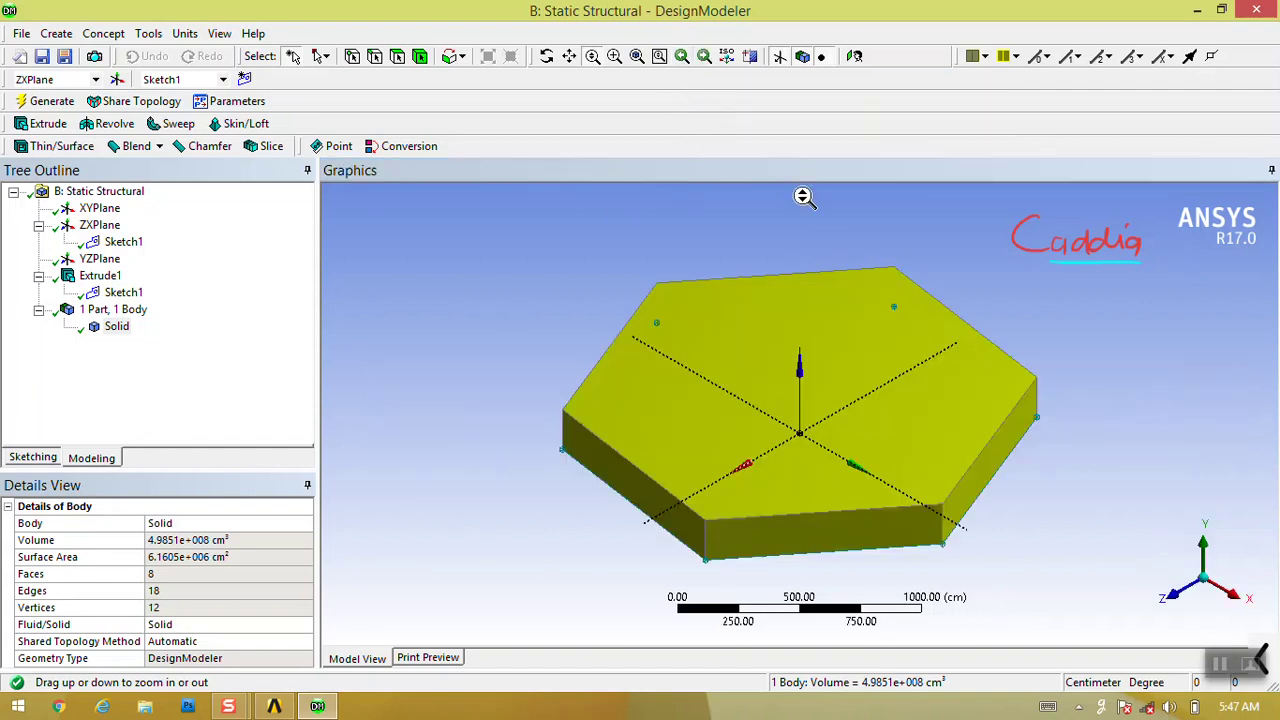
click(681, 56)
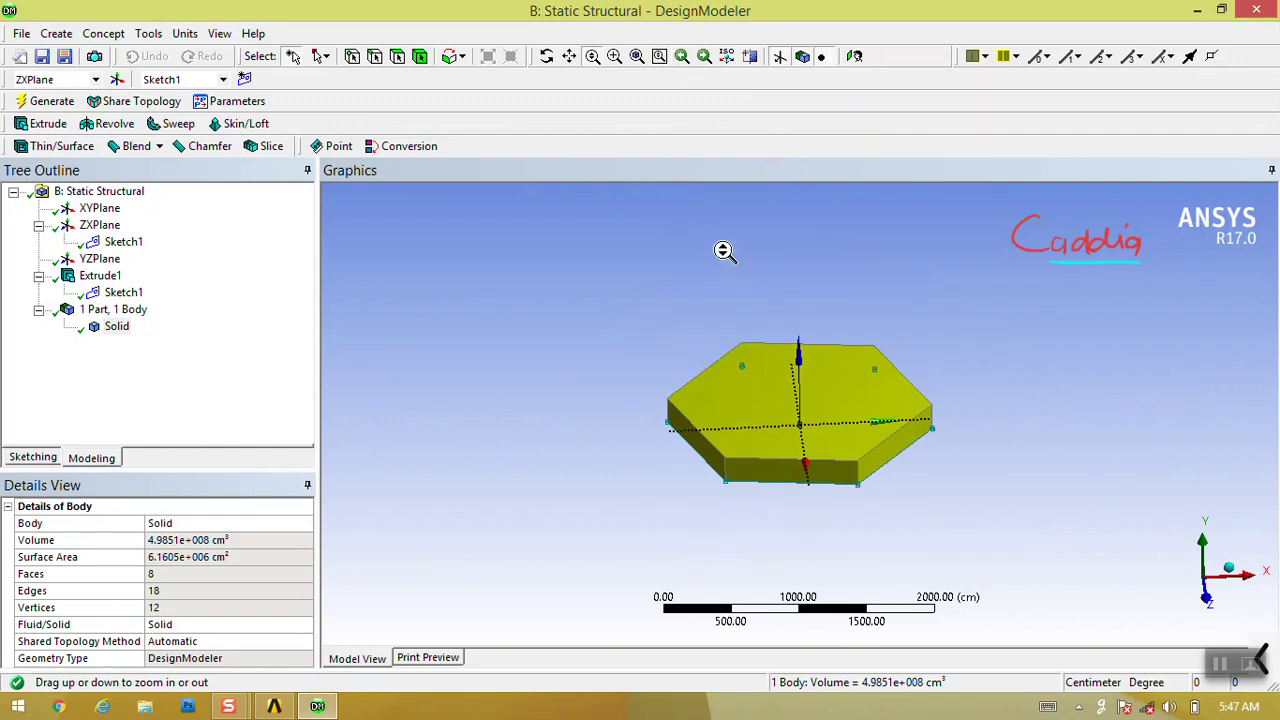
click(680, 55)
click(679, 52)
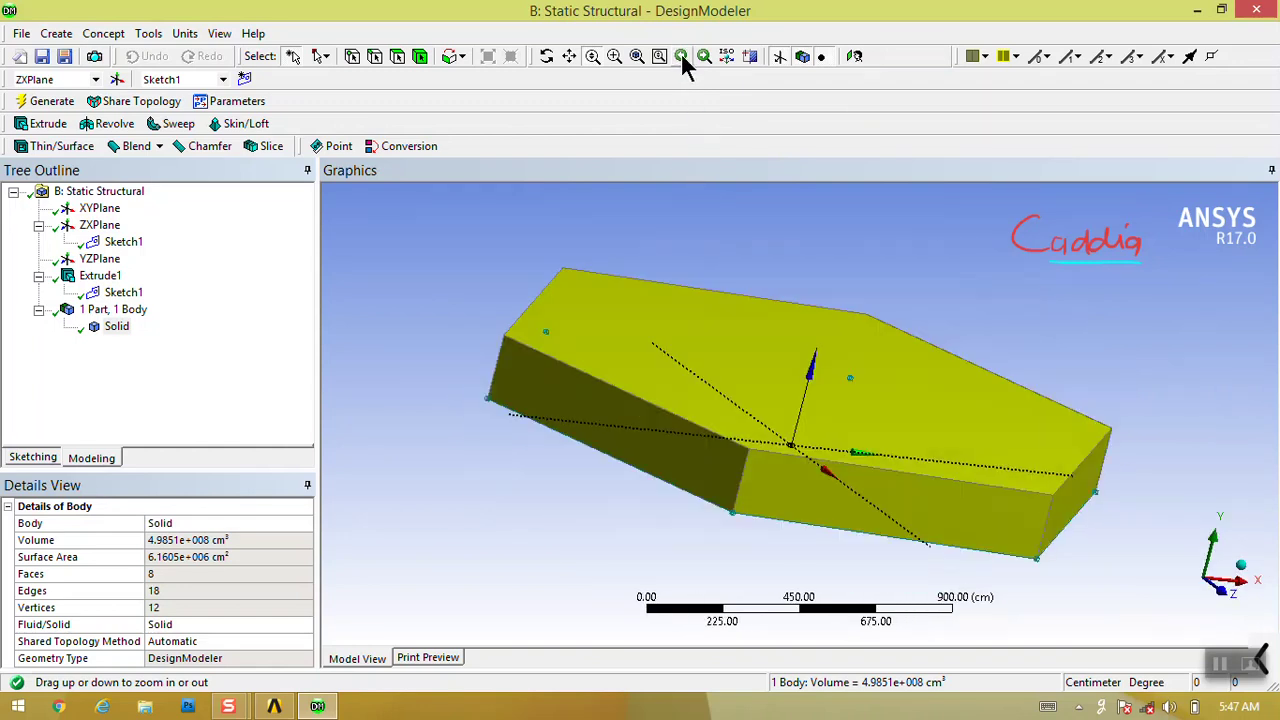
click(680, 52)
click(704, 55)
click(702, 55)
click(702, 55)
click(702, 56)
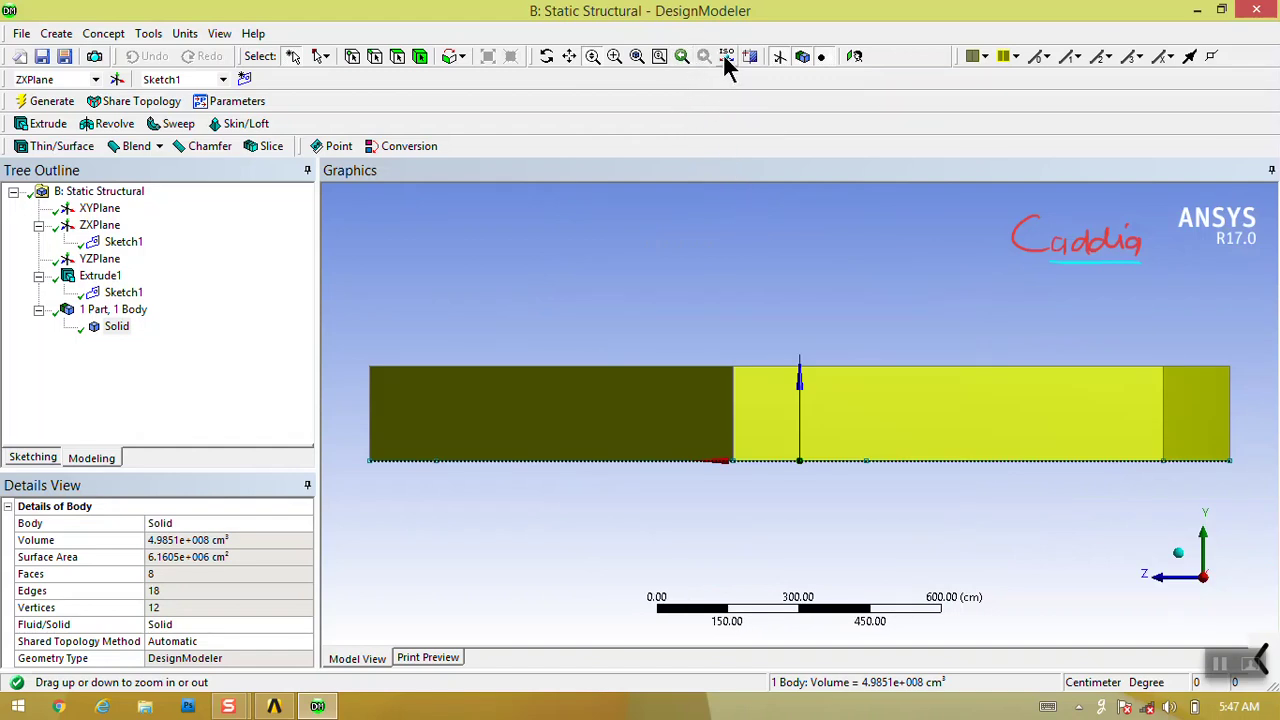
View the prism along Y, X and Z, returning to isometric each time, then hide Display Plane.
click(724, 53)
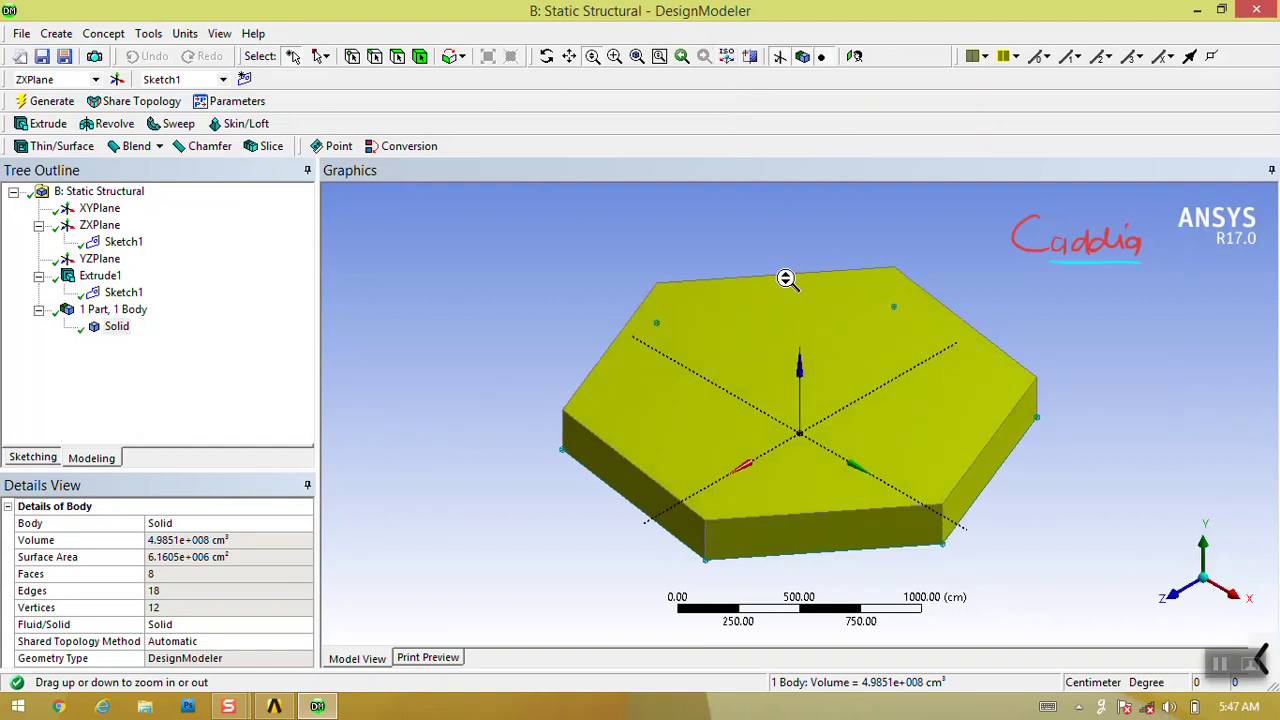
click(1205, 548)
click(728, 56)
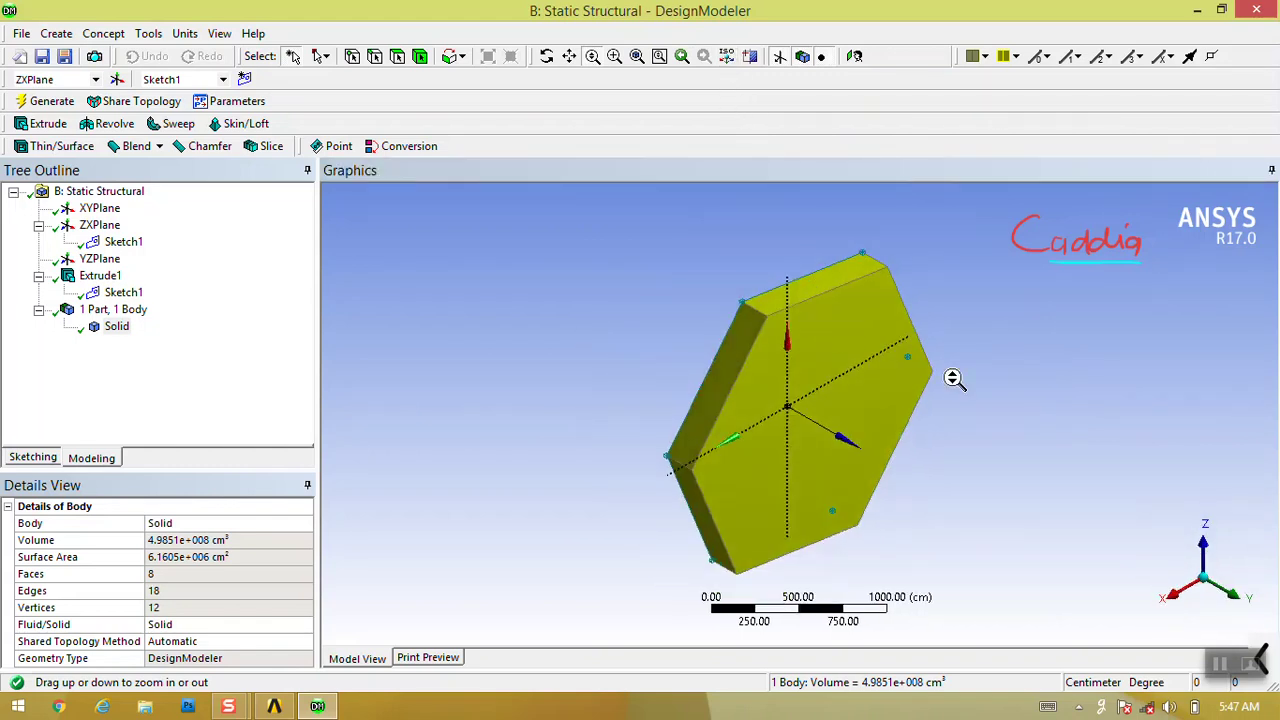
click(1174, 596)
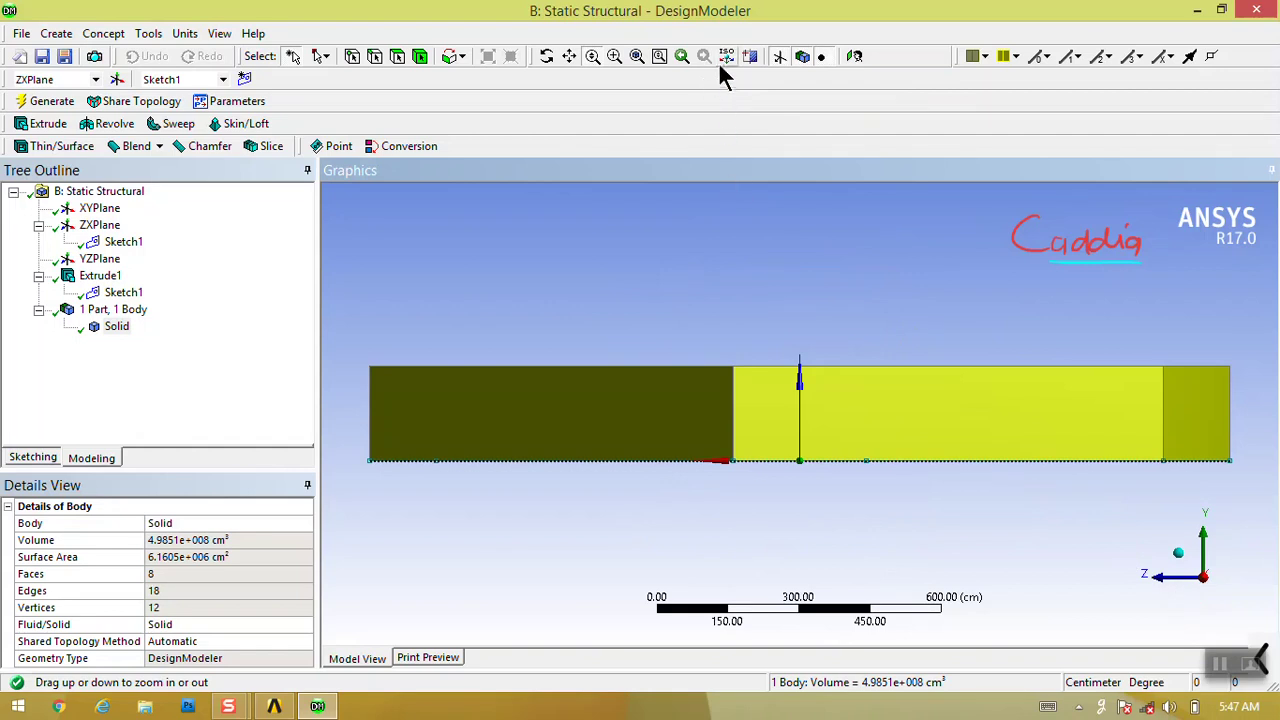
click(726, 56)
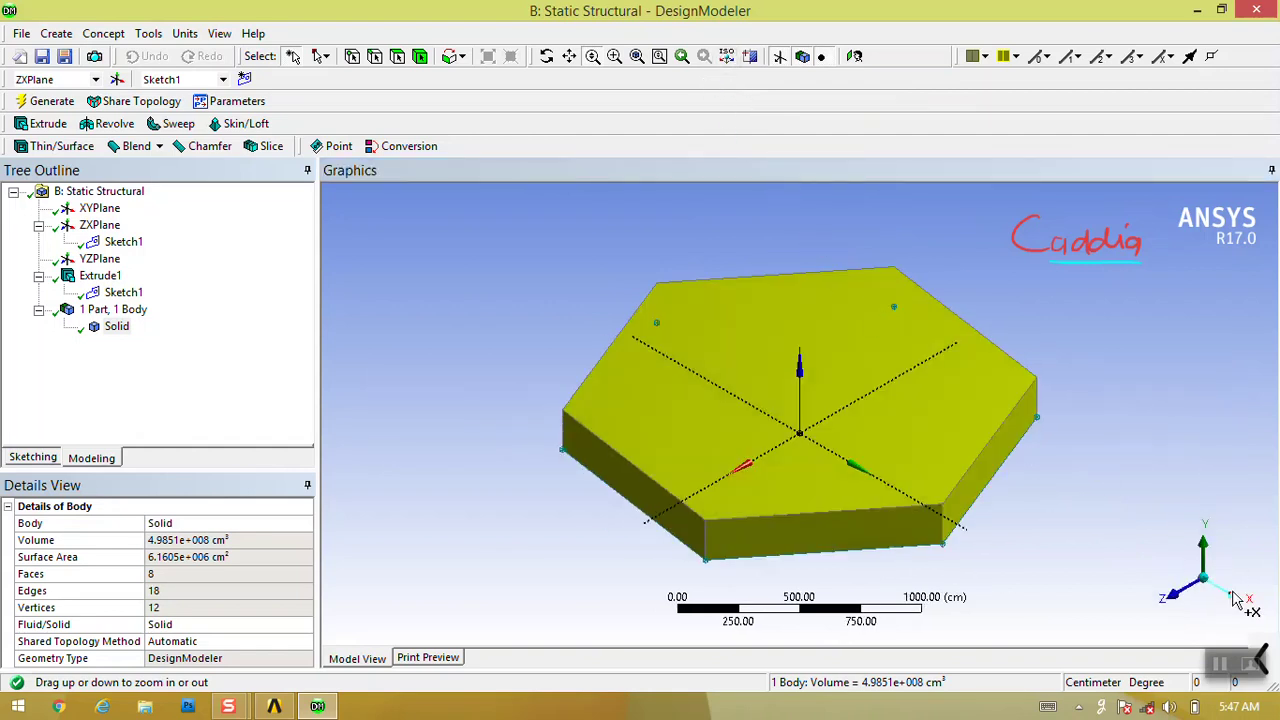
click(1170, 595)
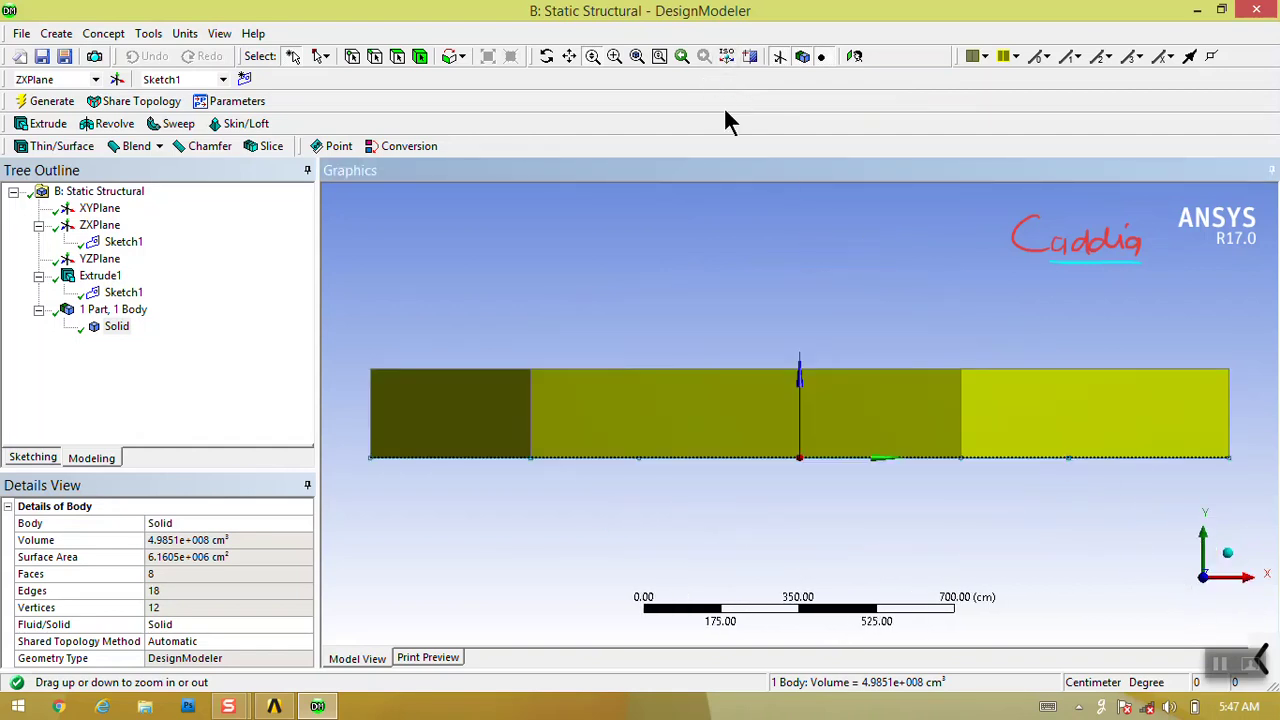
click(726, 56)
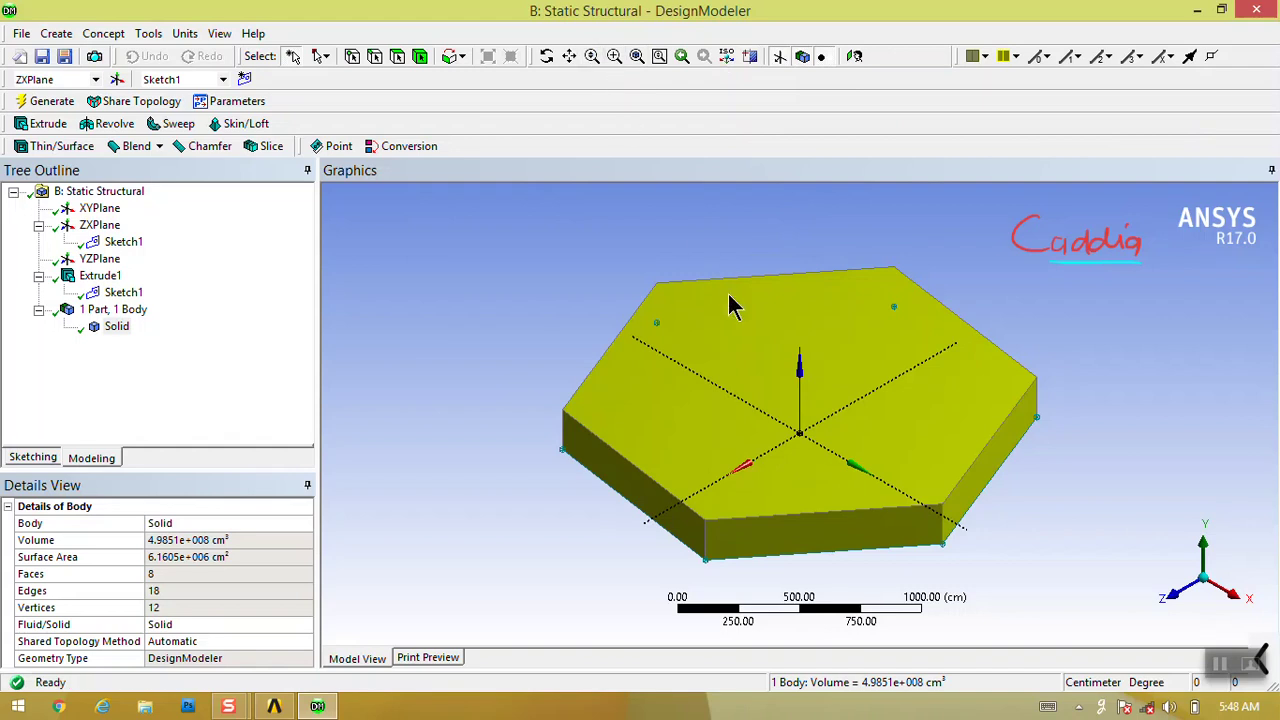
click(778, 57)
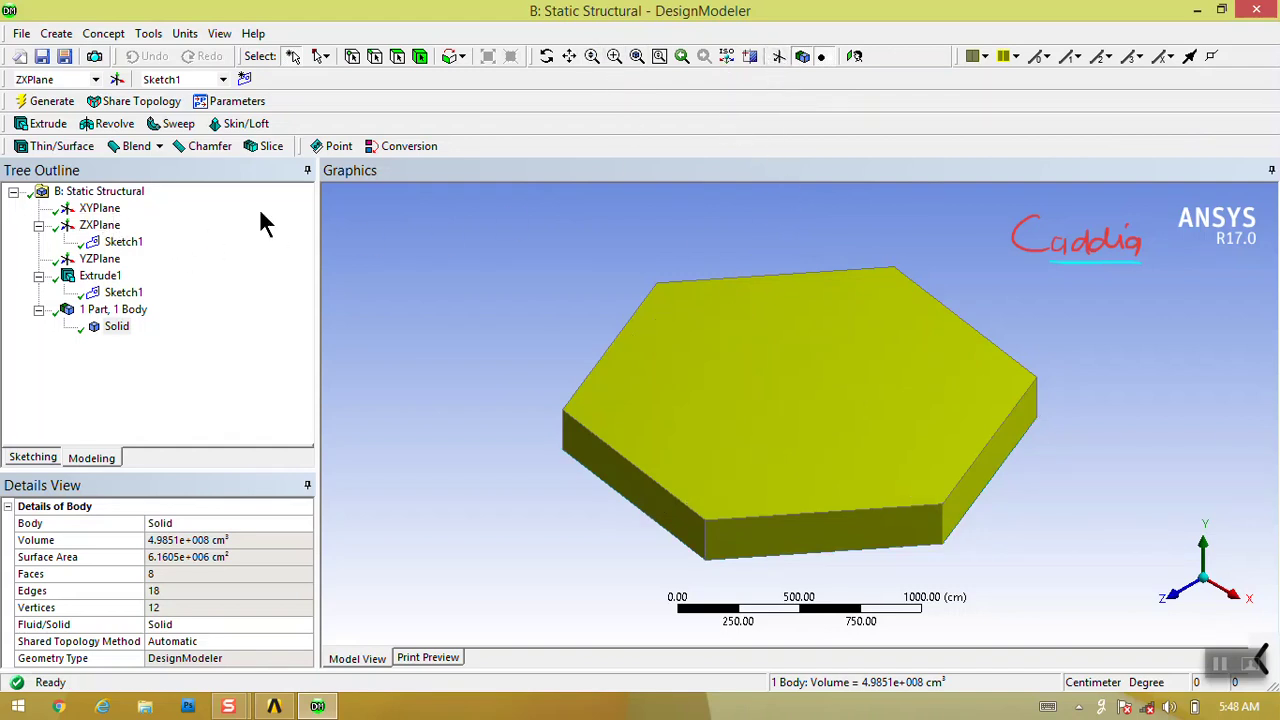
Turn Display Plane back on, and hide then restore the solid body with Display Model.
click(778, 57)
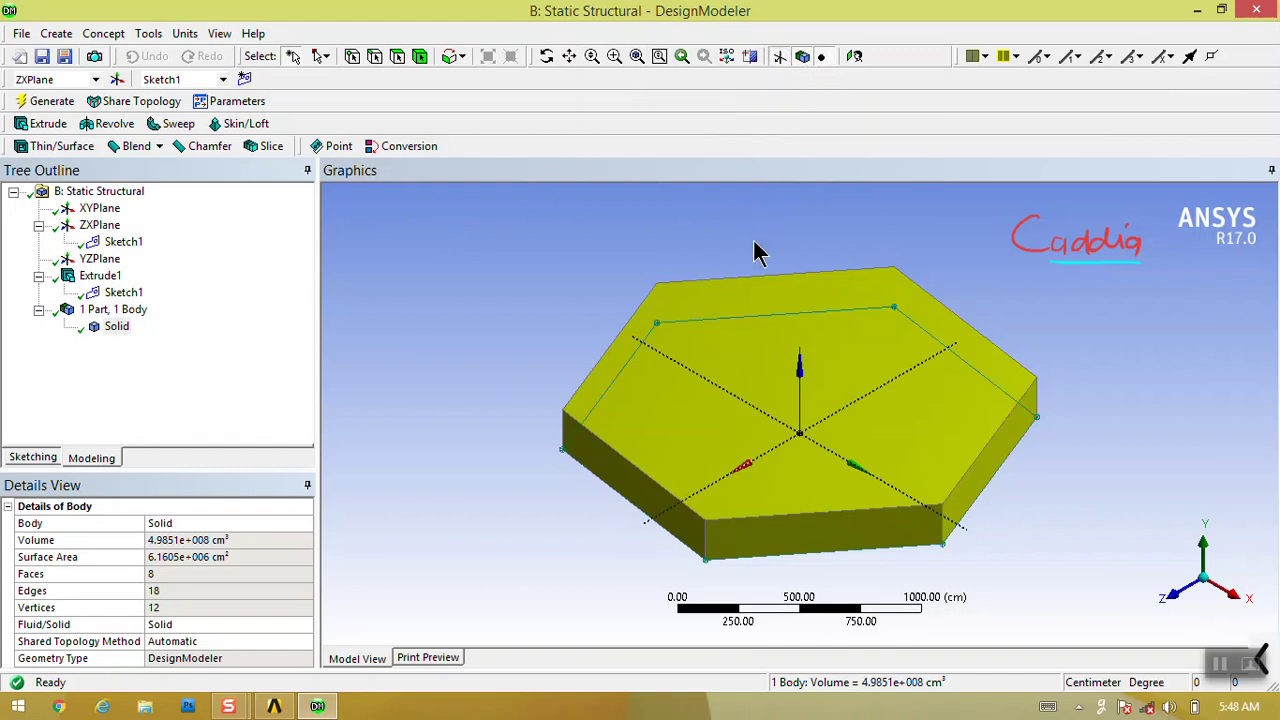
click(818, 297)
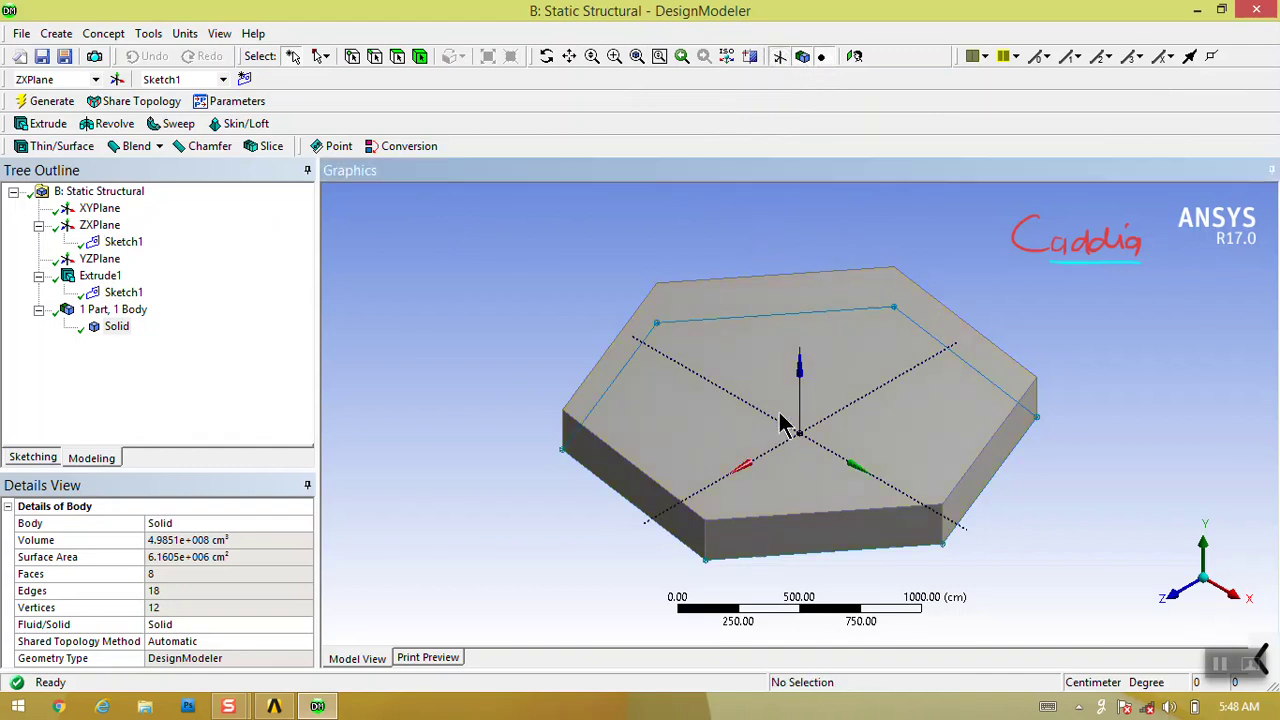
click(802, 57)
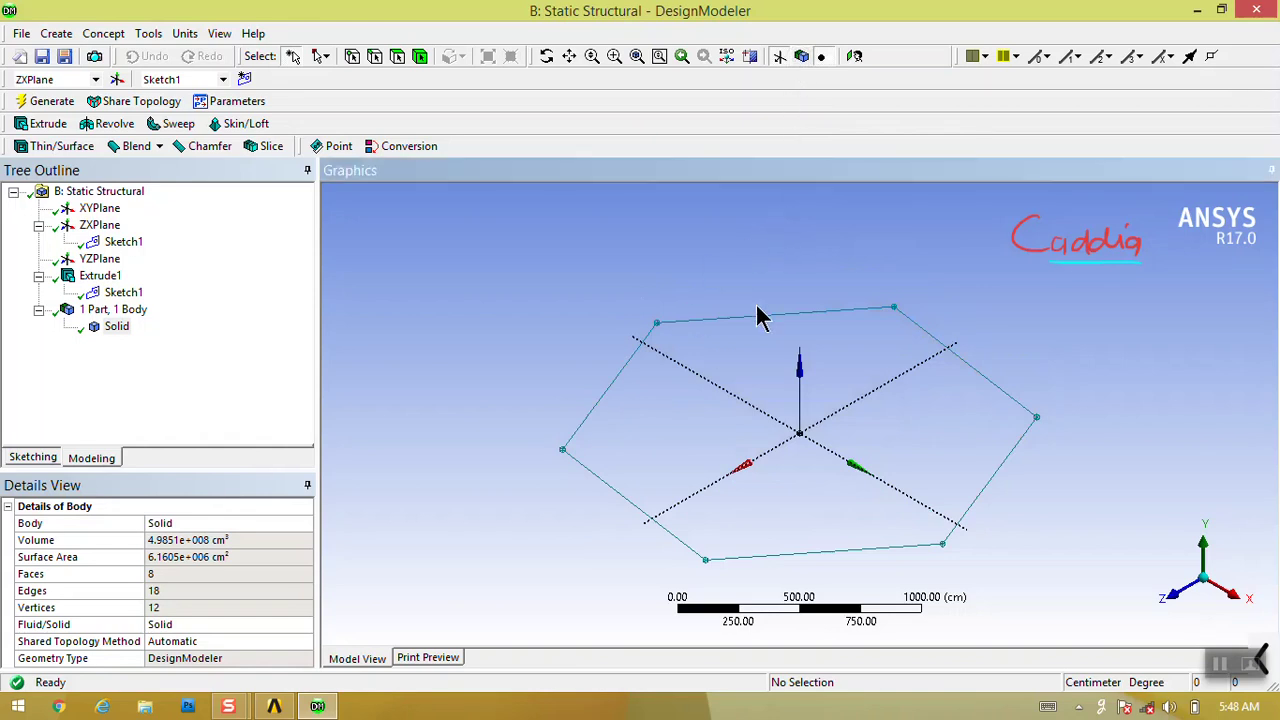
click(802, 57)
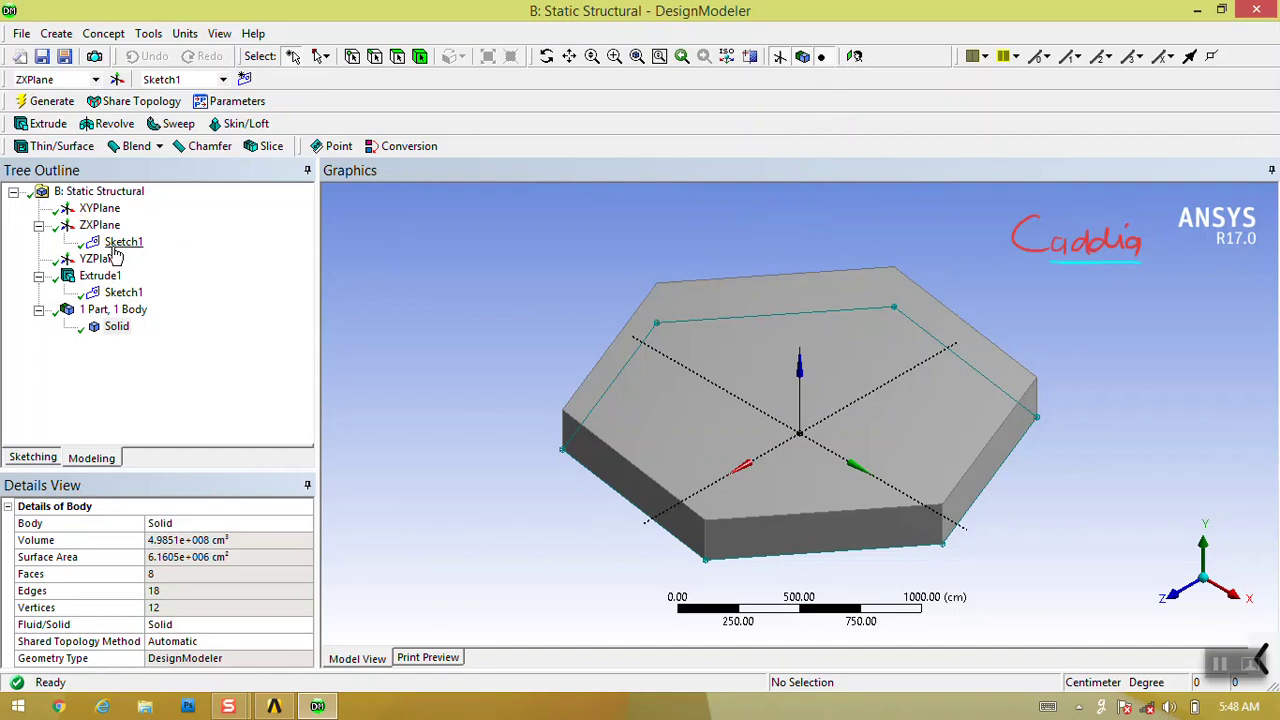
Look At ZXPlane face-on, rotate to an angled 3-D view, then return face-on to ZXPlane.
click(100, 225)
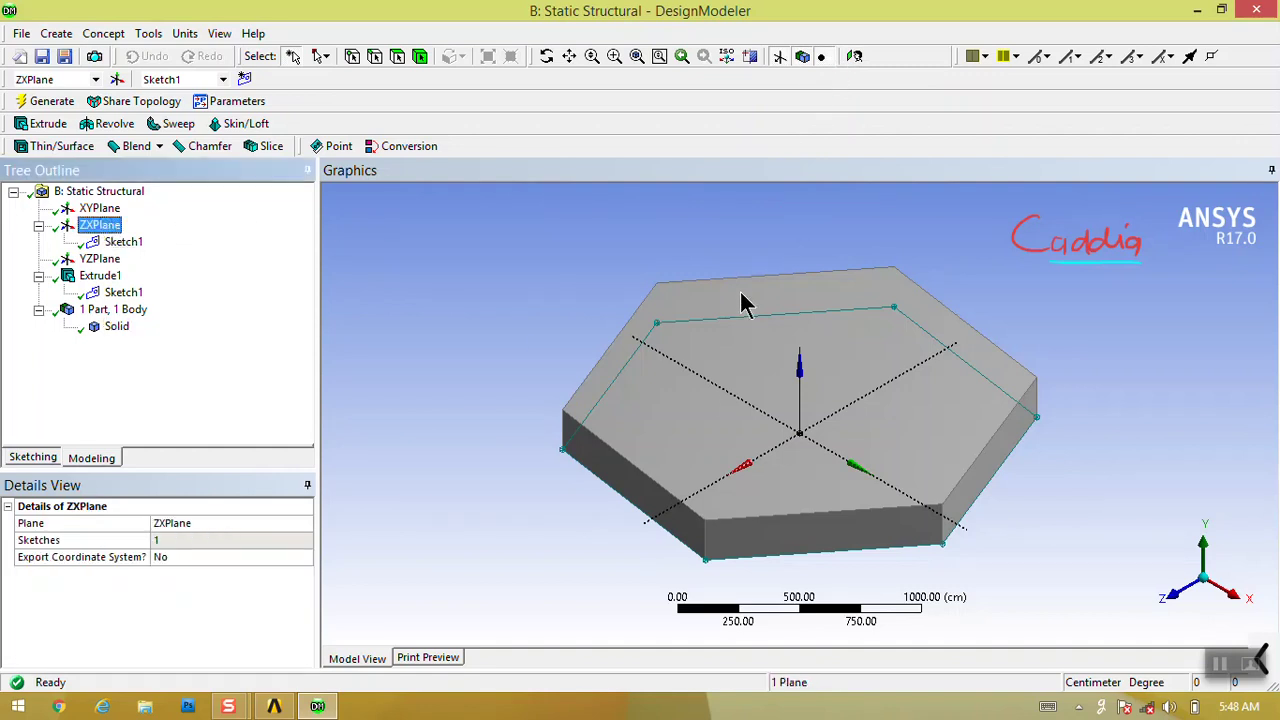
click(855, 57)
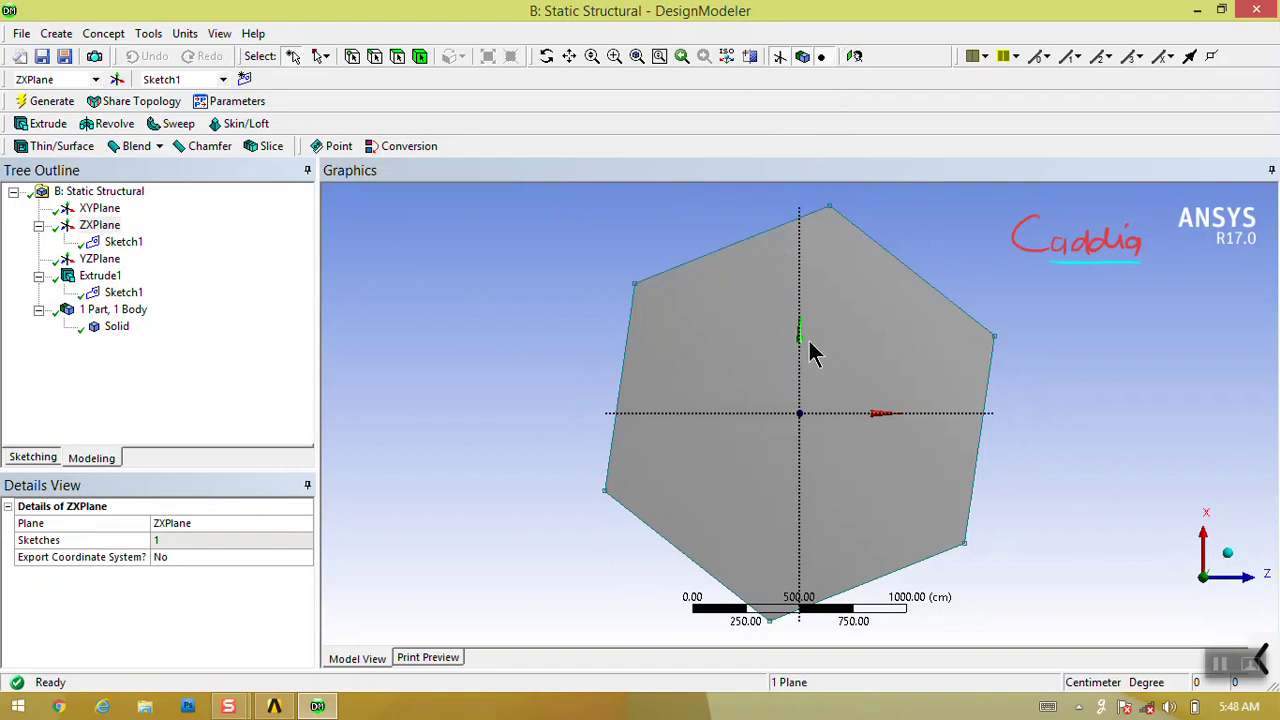
click(546, 56)
drag(777, 337, 838, 226)
click(854, 56)
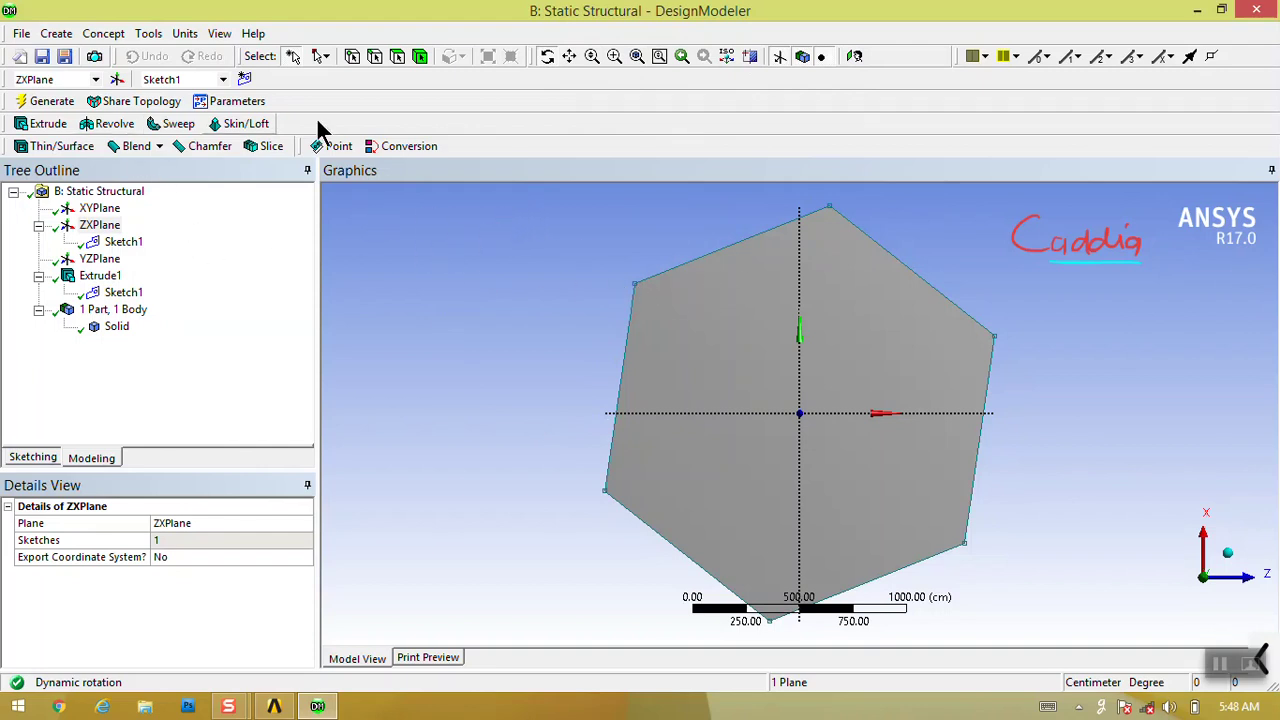
click(550, 56)
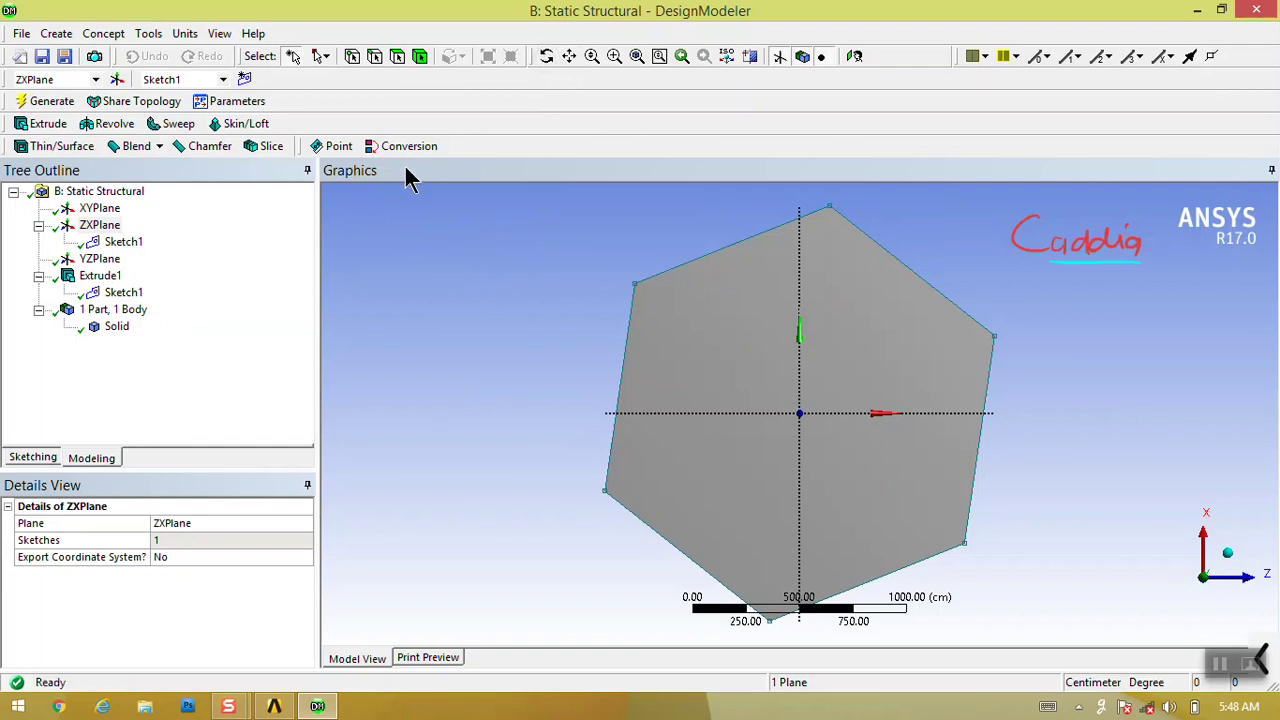
Undock the Graphics panel into a floating window and reposition it on screen.
drag(413, 183, 455, 255)
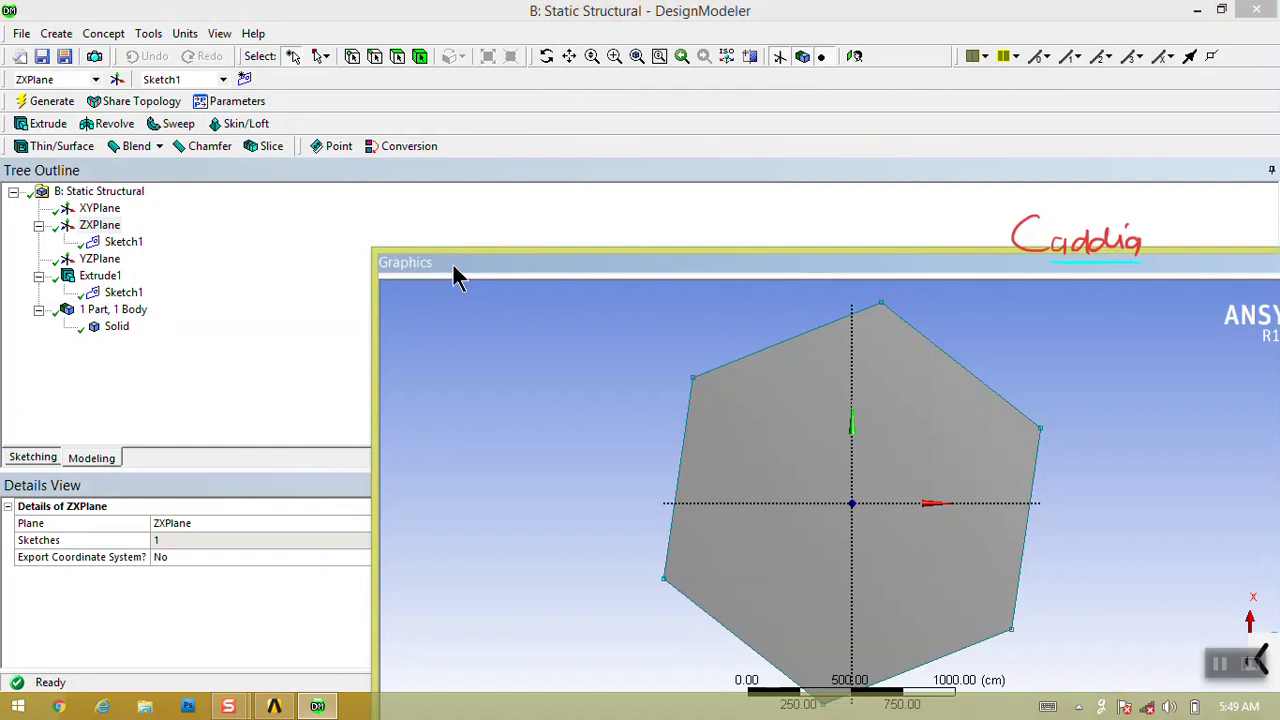
drag(382, 287, 374, 340)
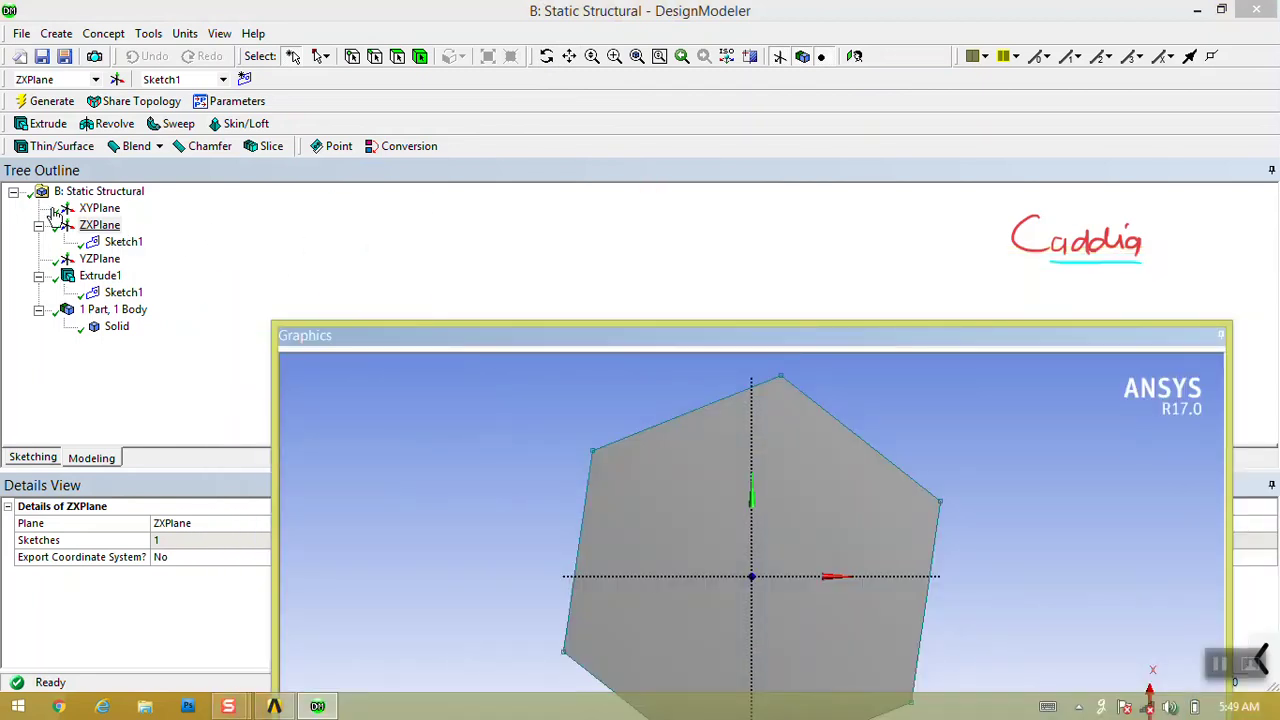
drag(560, 355, 476, 332)
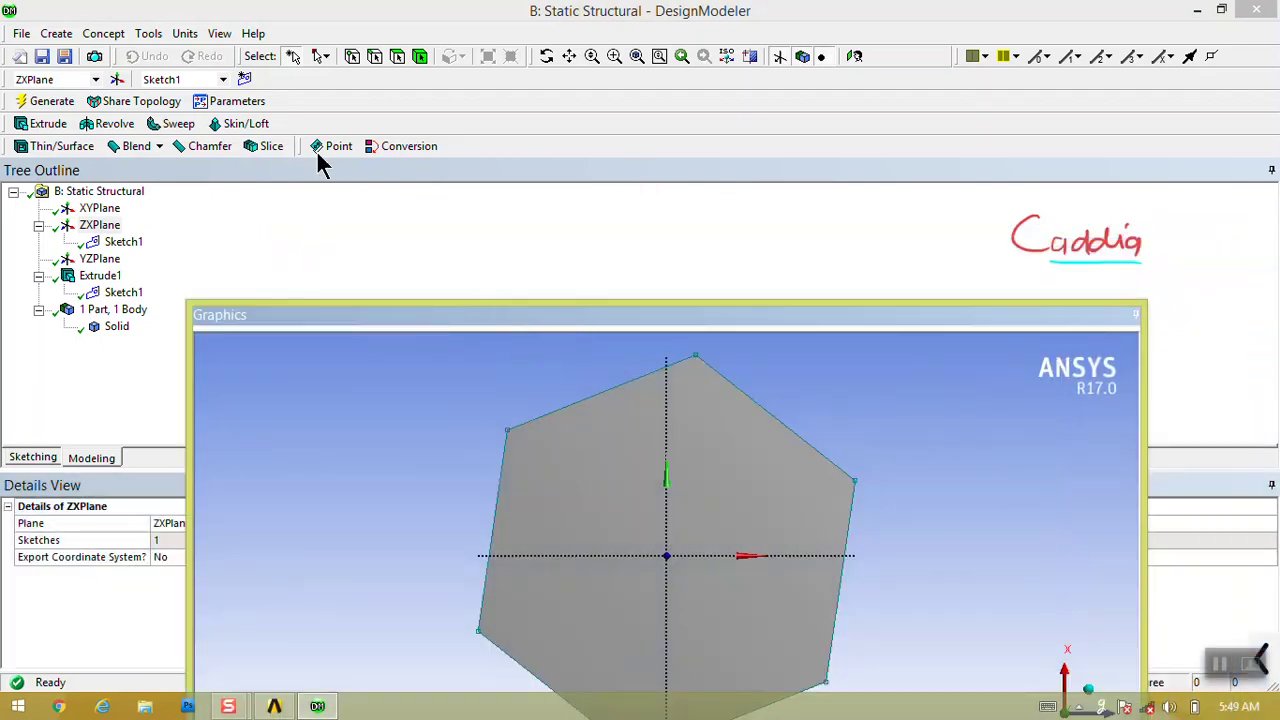
Restore DesignModeler's default panel layout with Reset Layout.
click(219, 34)
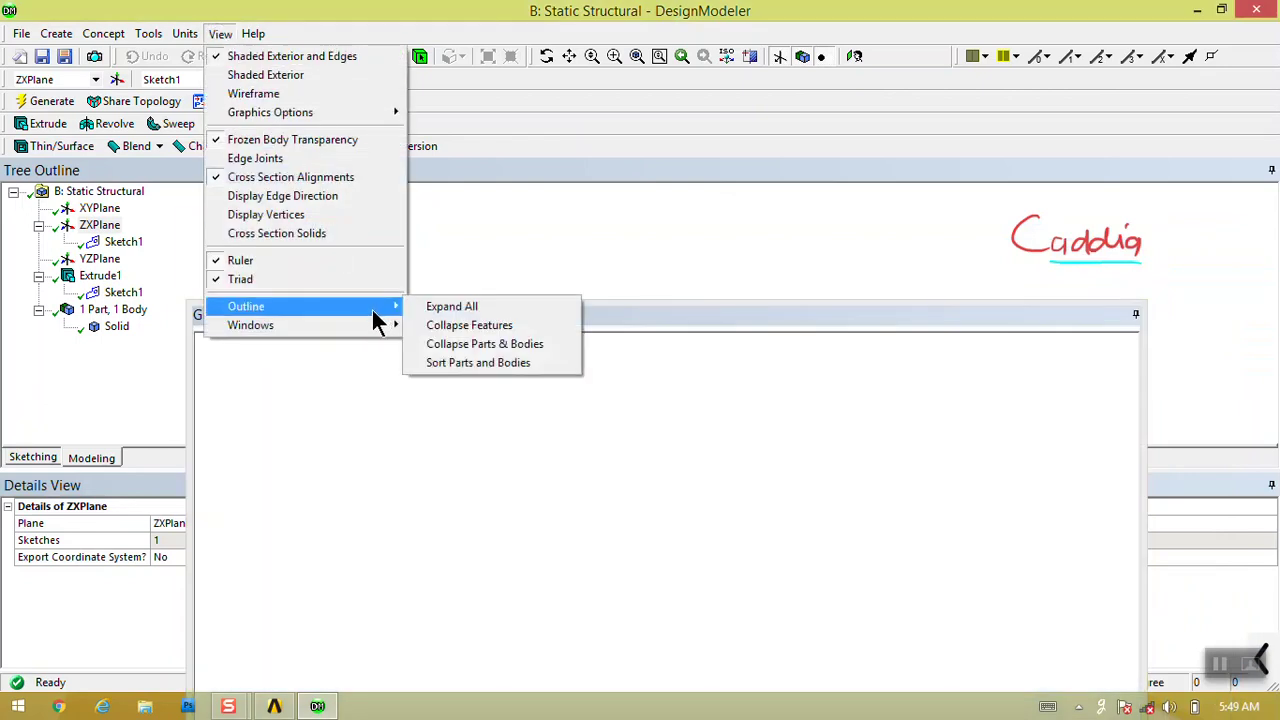
mouse_move(366, 324)
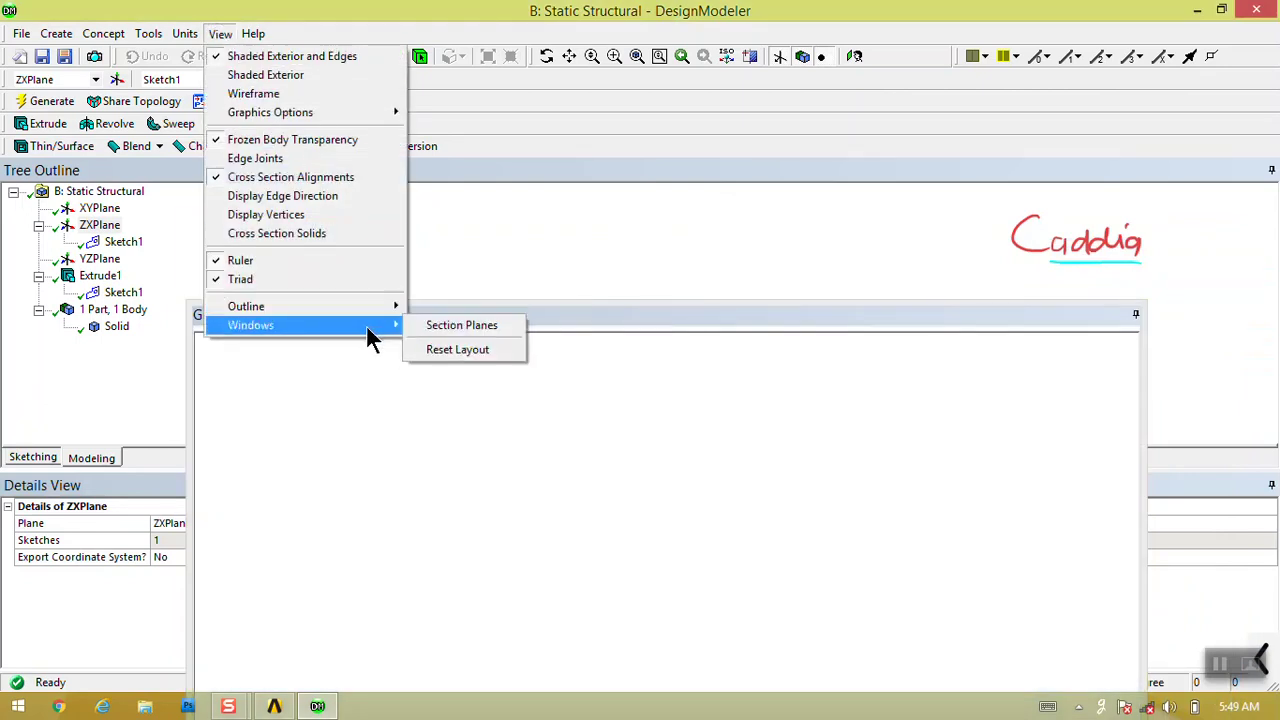
click(438, 350)
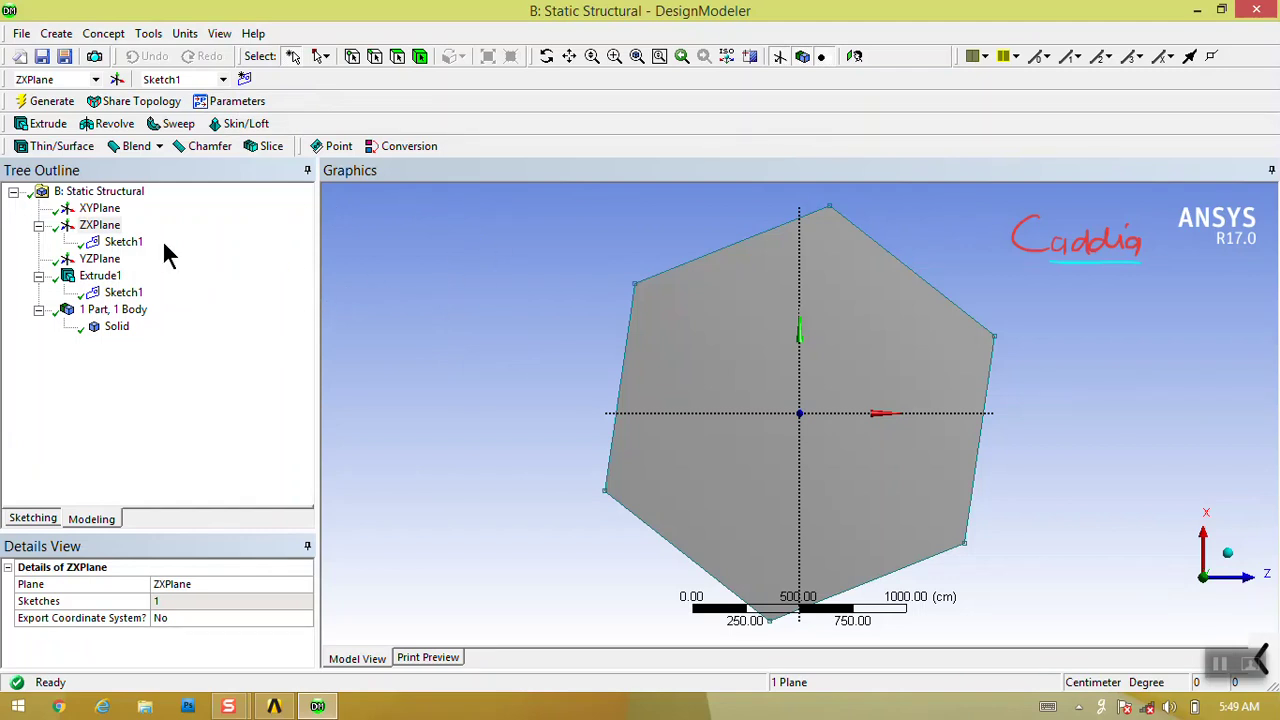
Redock the Tree Outline and Graphics panels in new spots and widen their column.
drag(400, 178, 444, 285)
drag(360, 172, 353, 248)
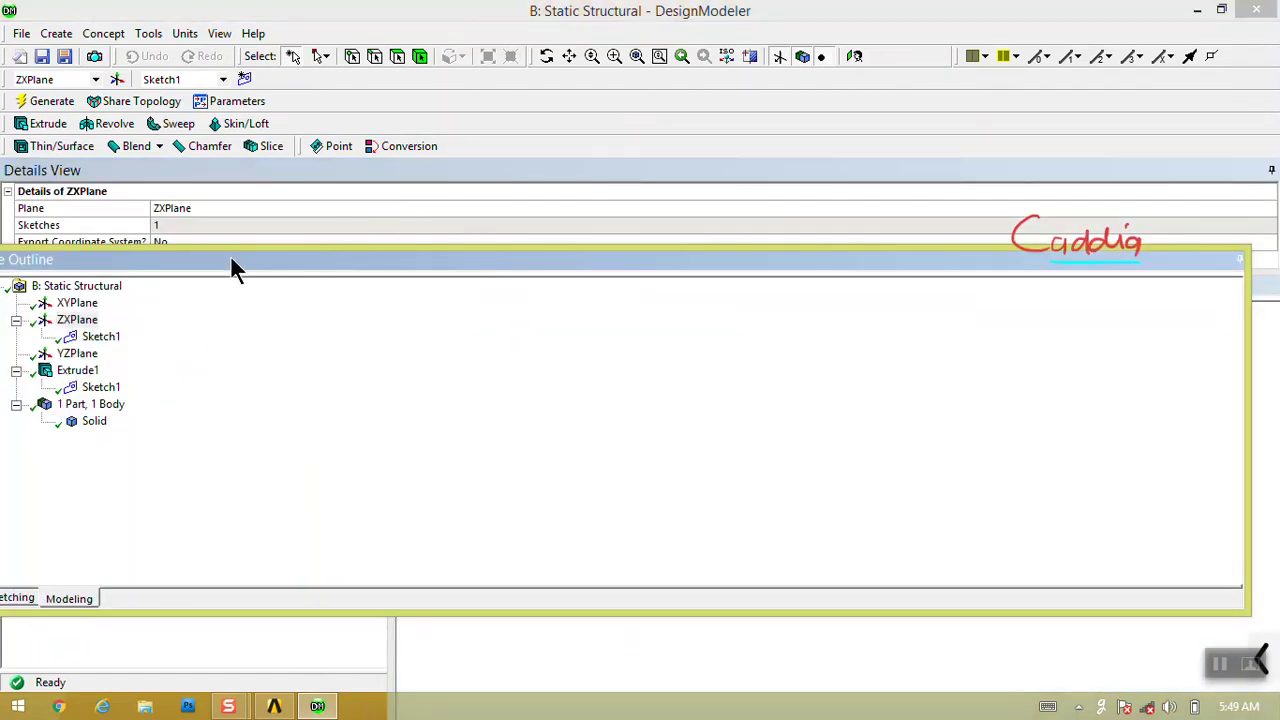
drag(190, 258, 30, 428)
drag(476, 300, 325, 392)
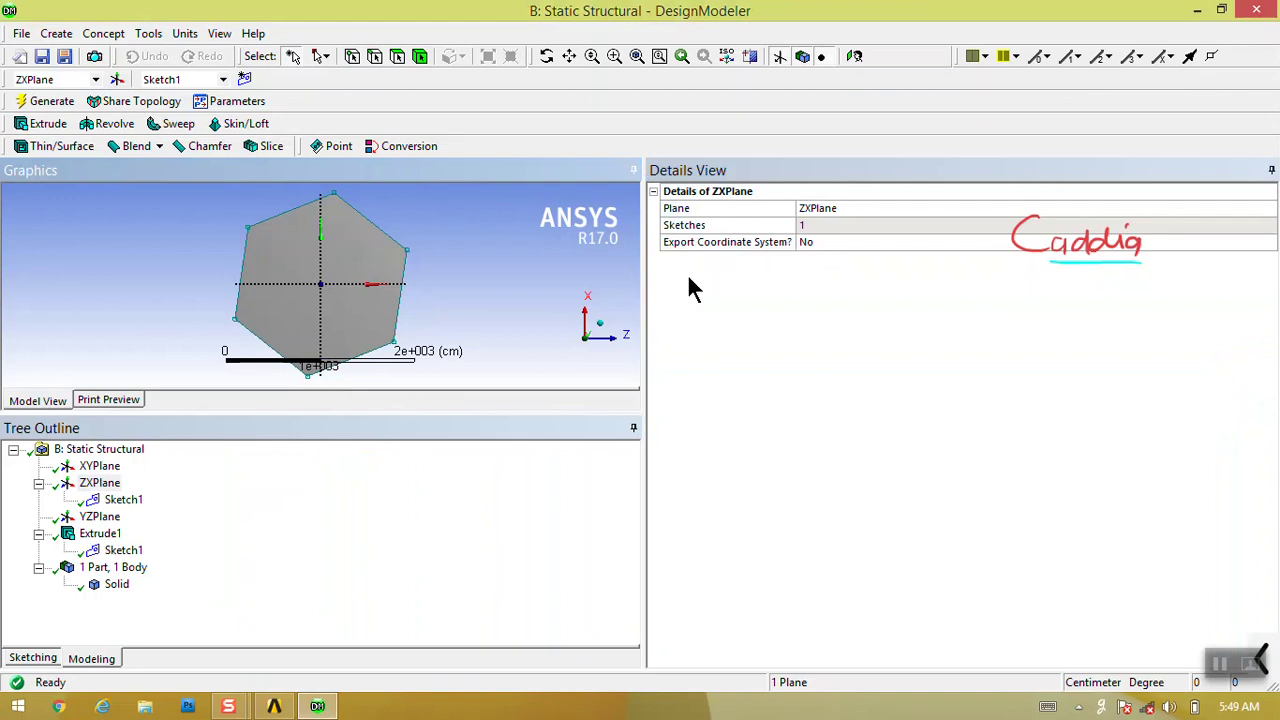
drag(643, 270, 1130, 327)
Dock Details View above Tree Outline in the left column, making it taller and the column wider.
drag(1175, 178, 30, 416)
drag(232, 432, 113, 462)
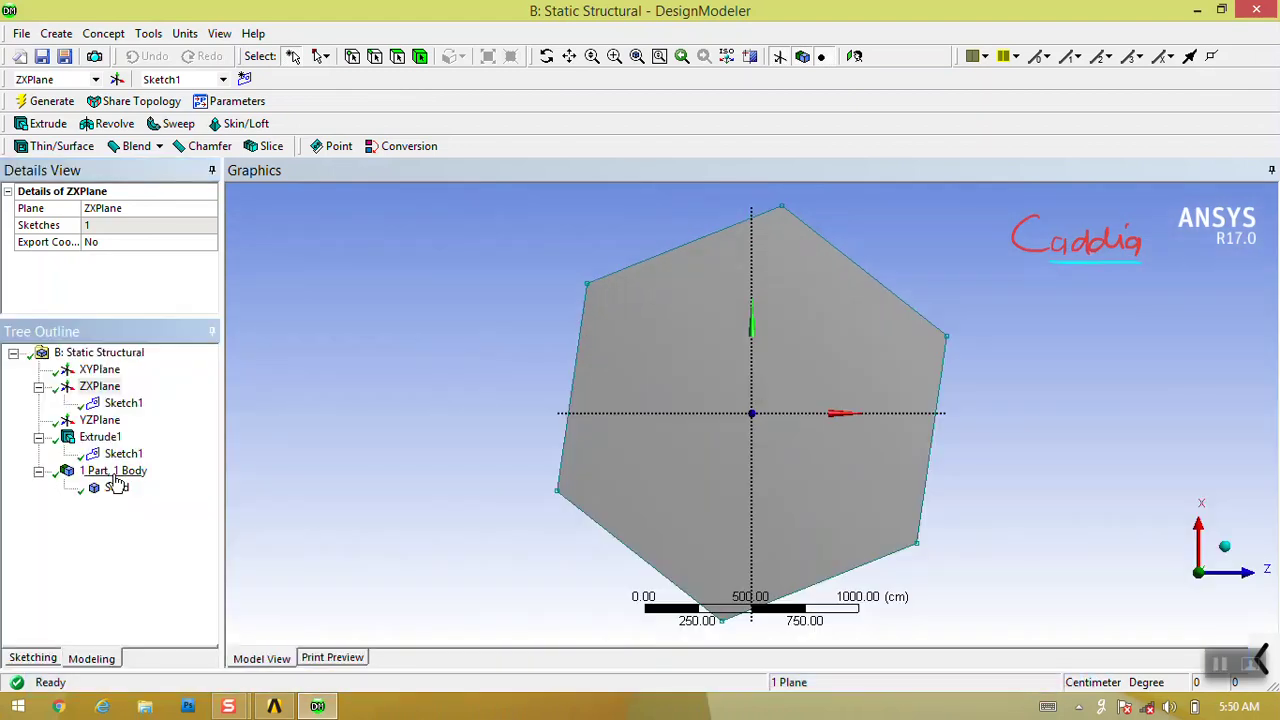
drag(119, 316, 120, 406)
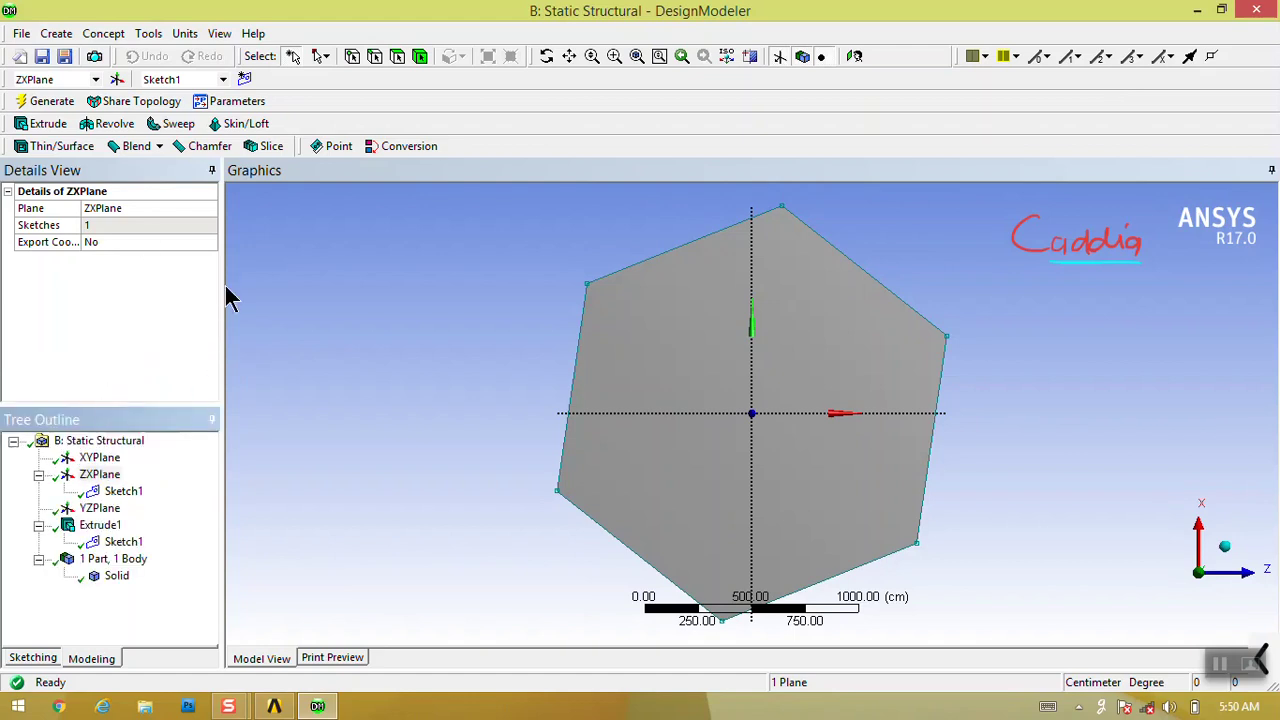
drag(222, 290, 346, 290)
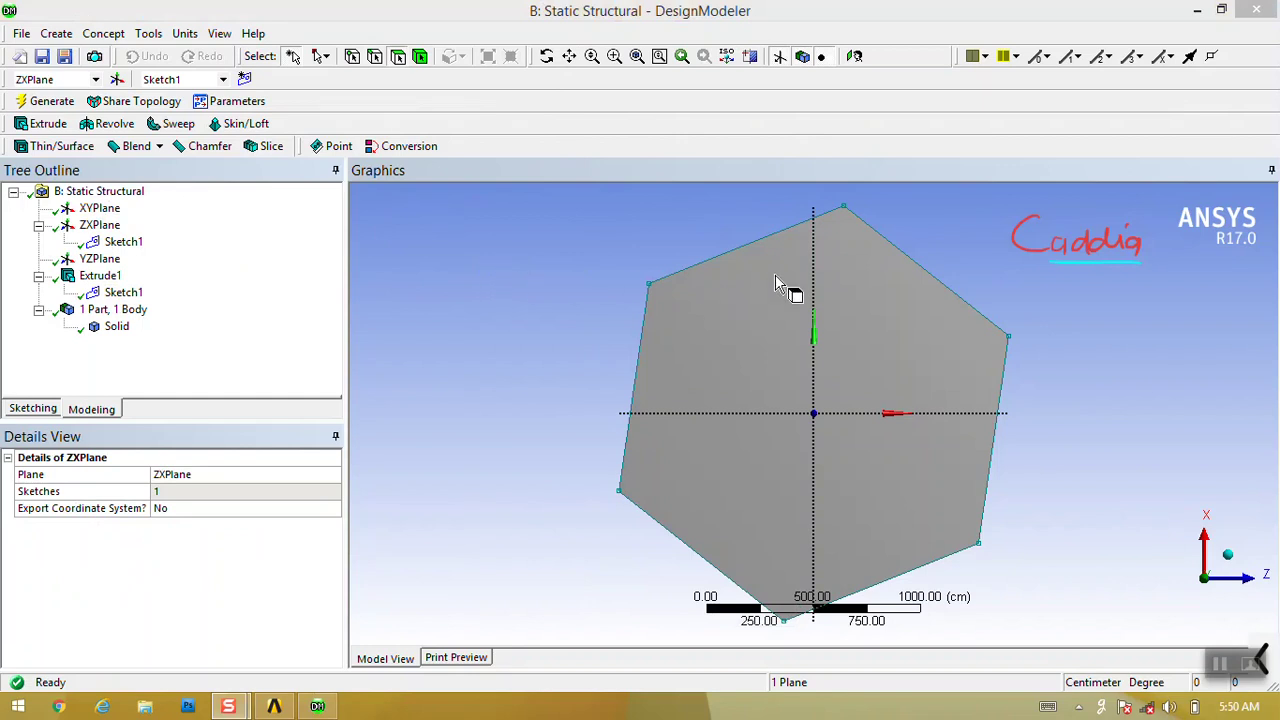
Regenerate the hexagonal prism model and close DesignModeler to return to the Workbench project.
click(586, 271)
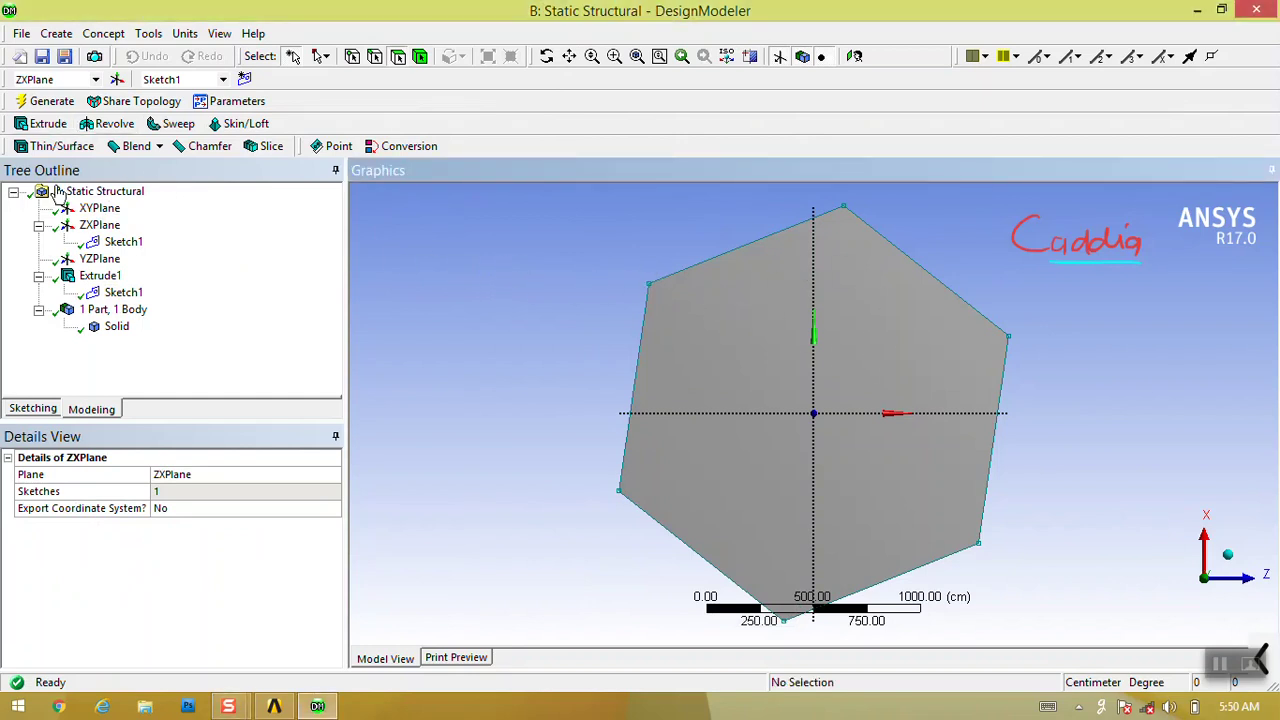
click(50, 104)
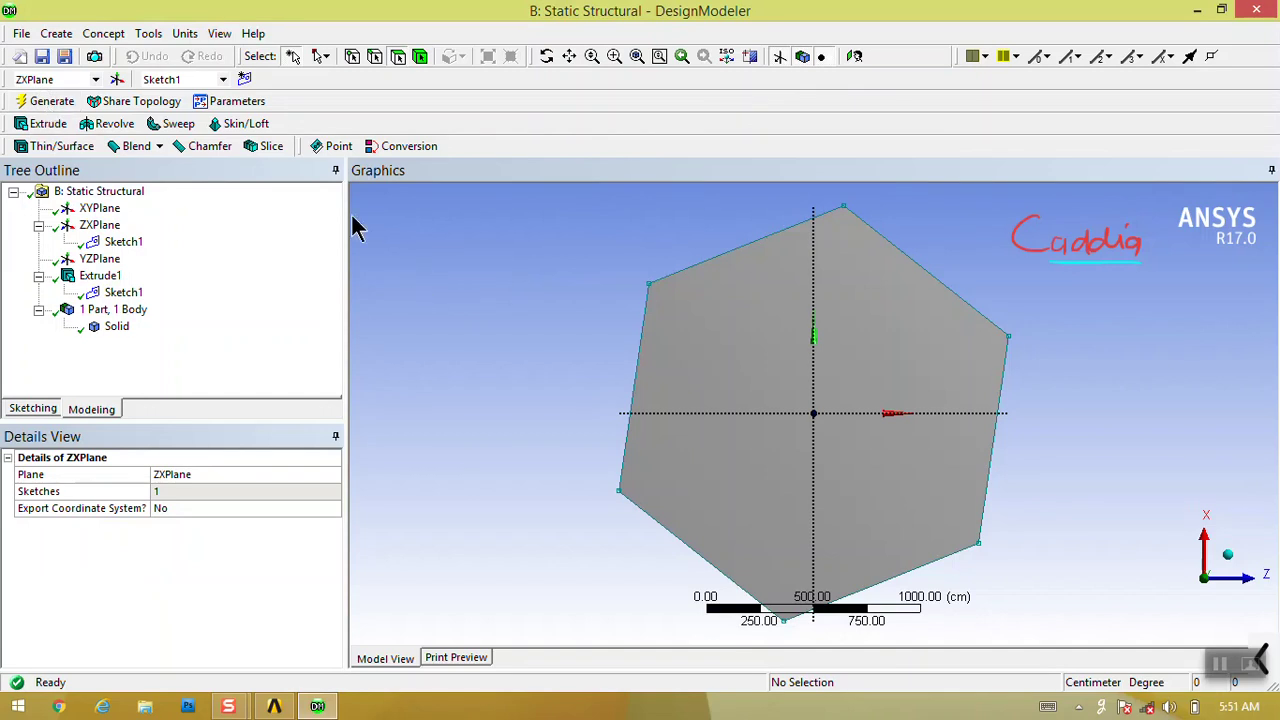
click(1250, 14)
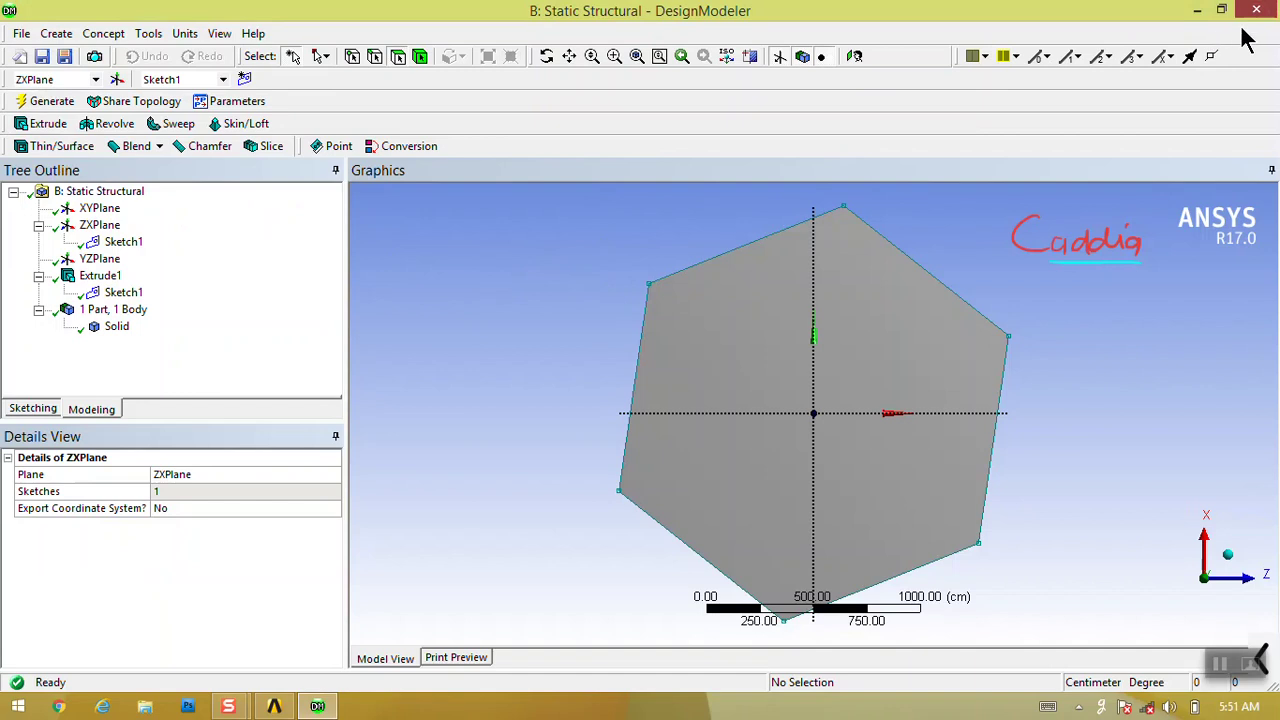